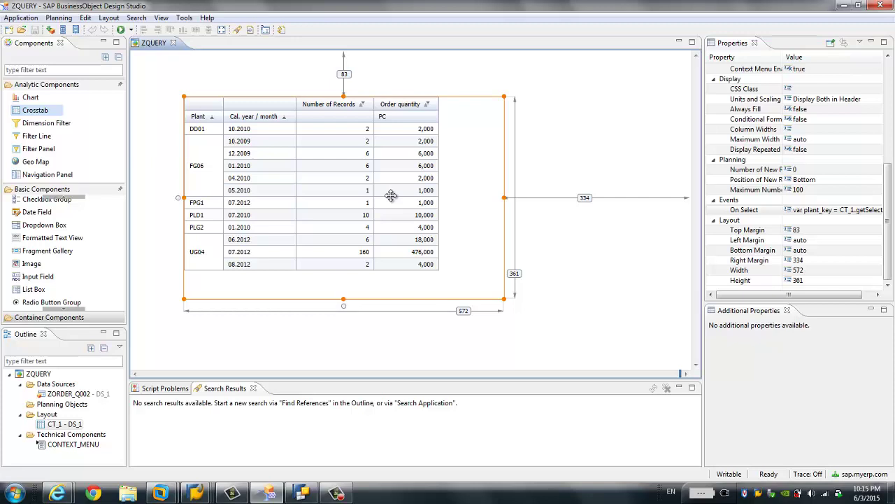
# Step: Glance at the BI launch pad document list in the browser, then return to Design Studio
pyautogui.moveTo(59, 492)
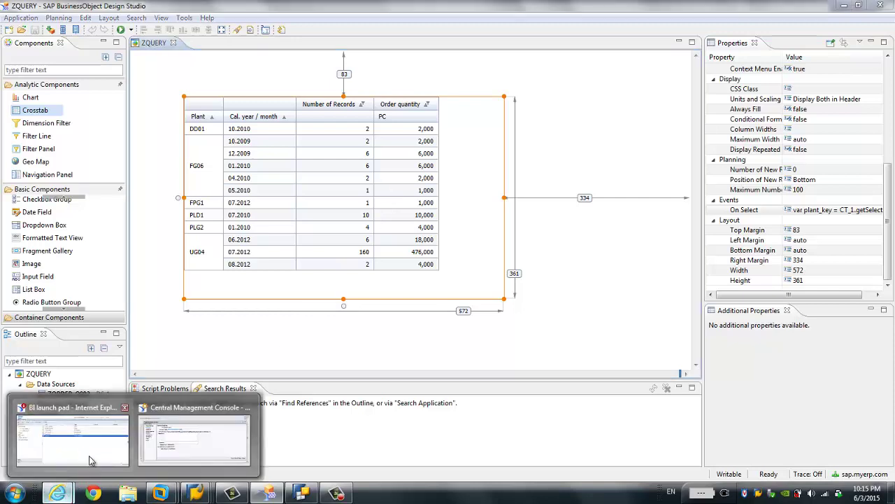
pyautogui.click(94, 448)
pyautogui.click(264, 203)
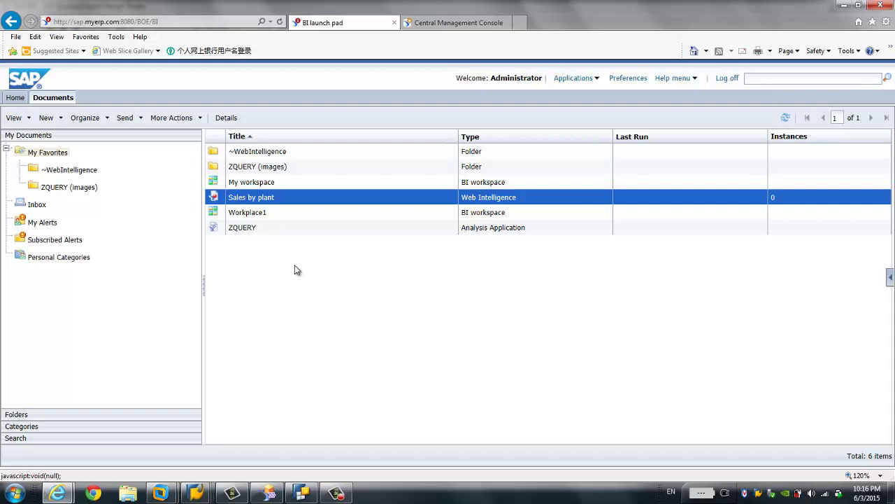
pyautogui.moveTo(189, 498)
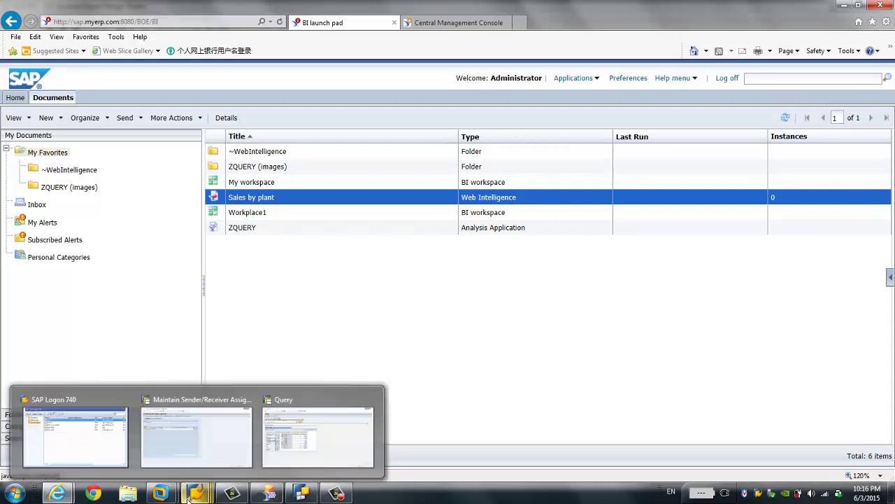
pyautogui.click(266, 493)
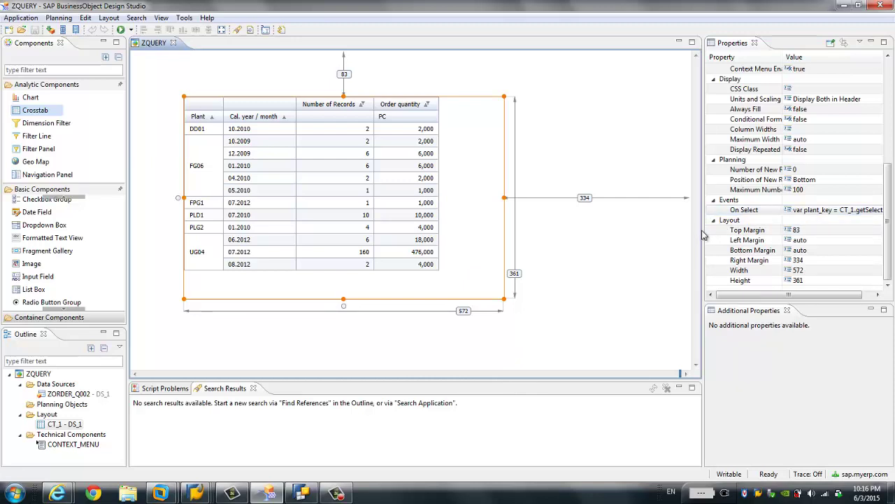
# Step: Confirm the crosstab's Selection Type is Single and open its On Select script
pyautogui.moveTo(703, 231); pyautogui.dragTo(656, 234)
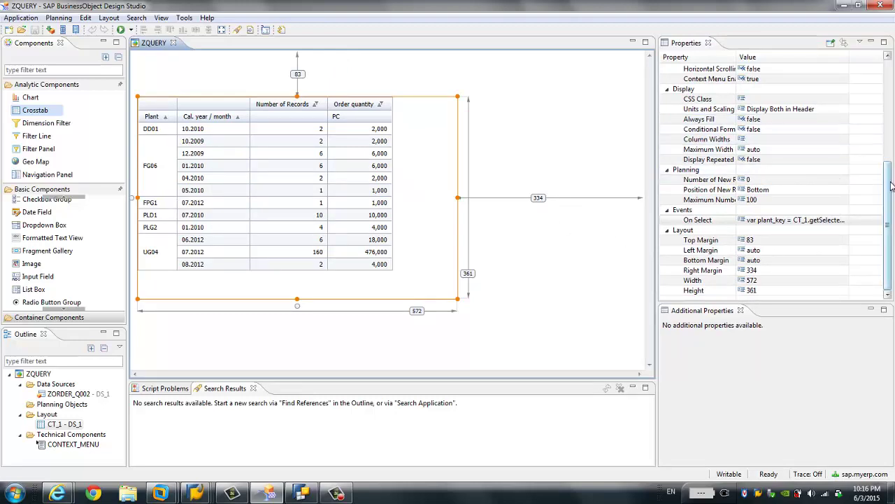
pyautogui.moveTo(888, 188); pyautogui.dragTo(890, 122)
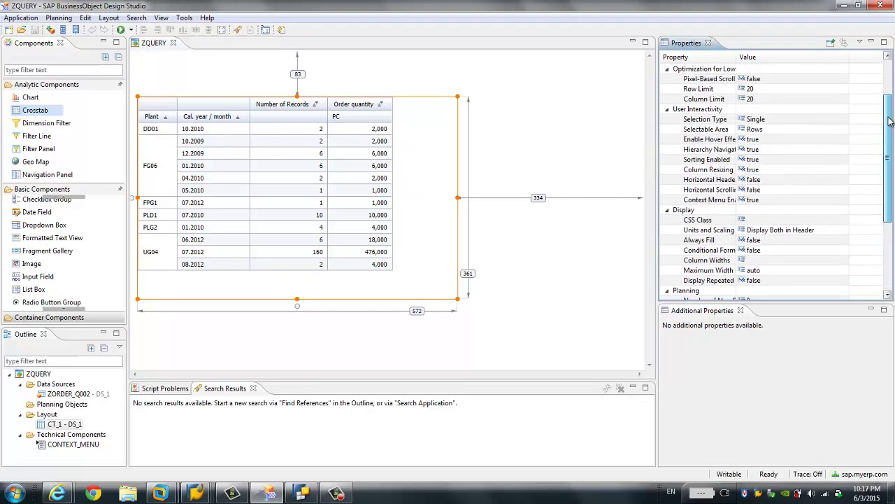
pyautogui.click(778, 126)
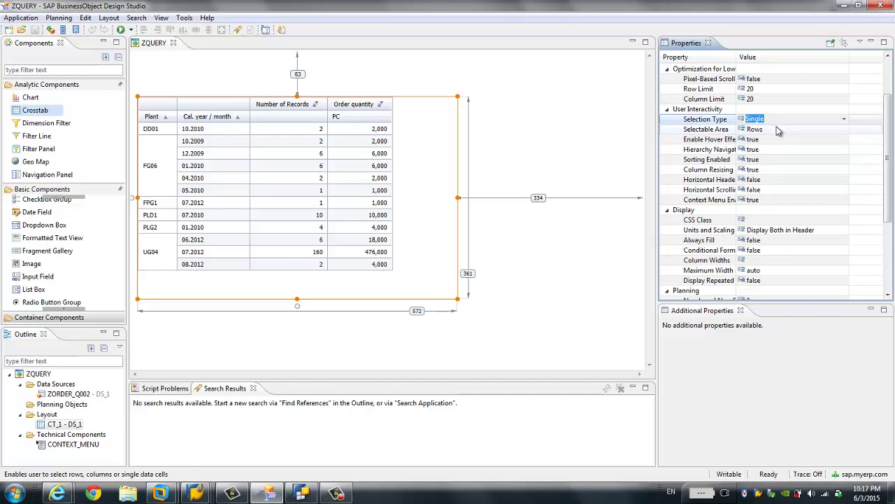
pyautogui.scroll(-3, 756, 243)
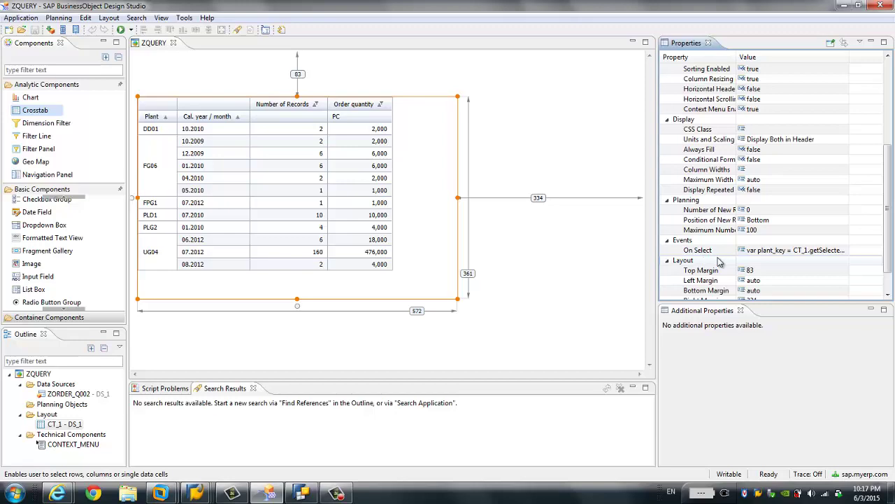
pyautogui.click(809, 251)
pyautogui.click(842, 250)
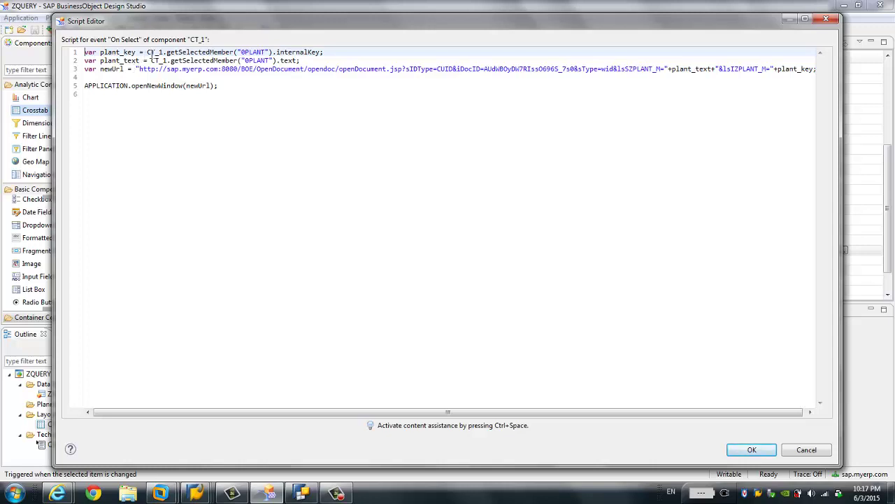
pyautogui.click(285, 60)
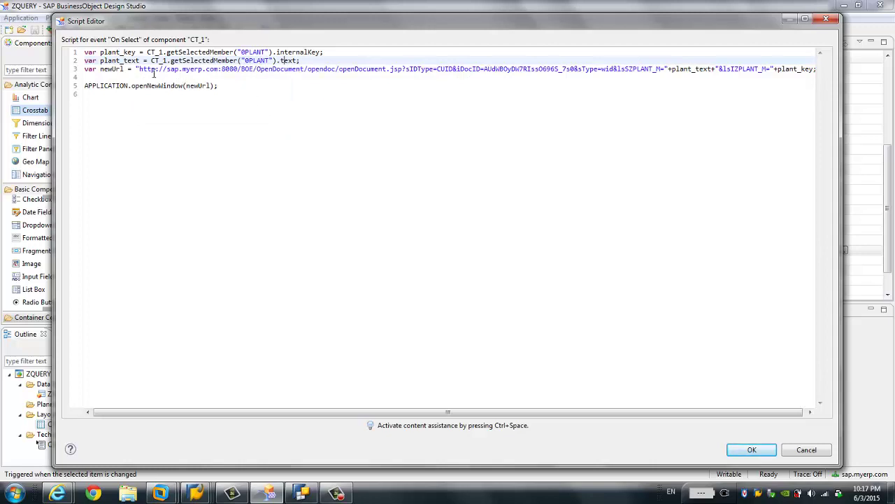
pyautogui.moveTo(139, 69); pyautogui.dragTo(244, 75)
pyautogui.click(260, 94)
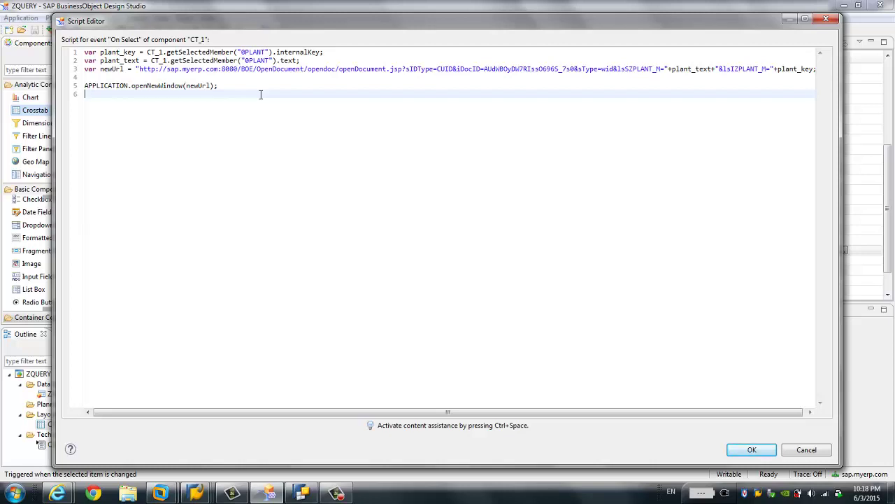
pyautogui.click(140, 69)
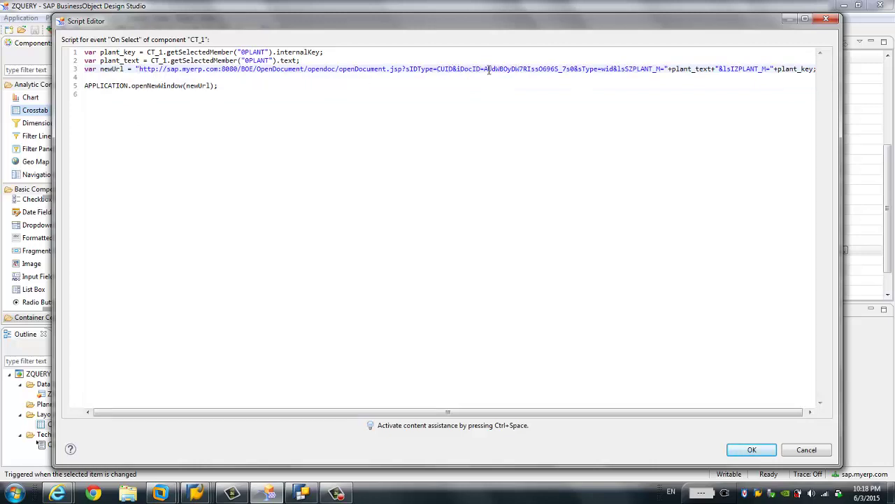
pyautogui.doubleClick(517, 70)
pyautogui.click(529, 70)
pyautogui.moveTo(57, 494)
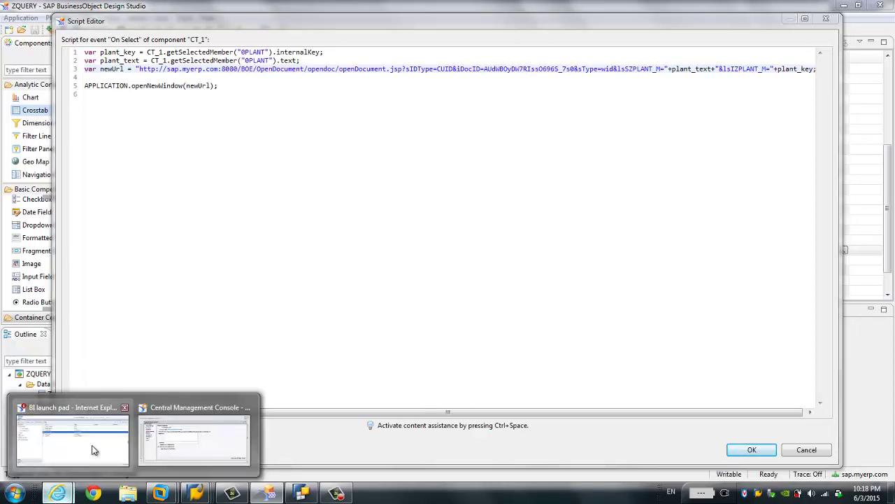
pyautogui.click(73, 439)
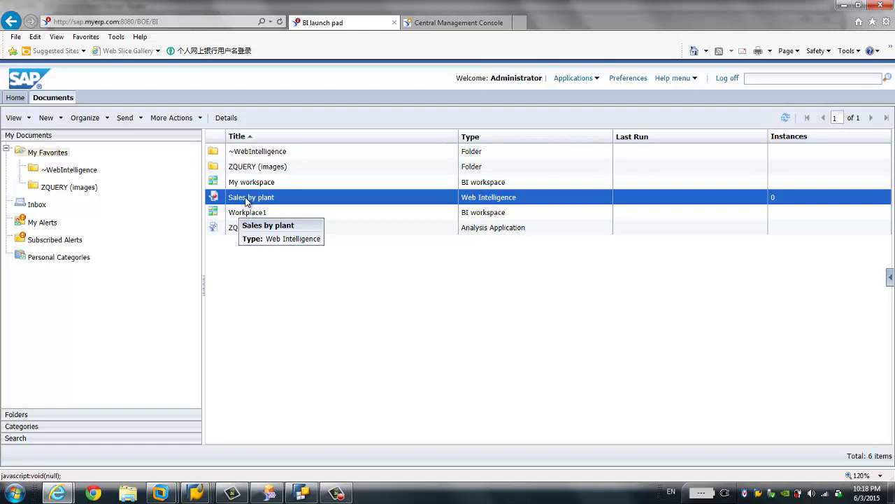
pyautogui.click(457, 22)
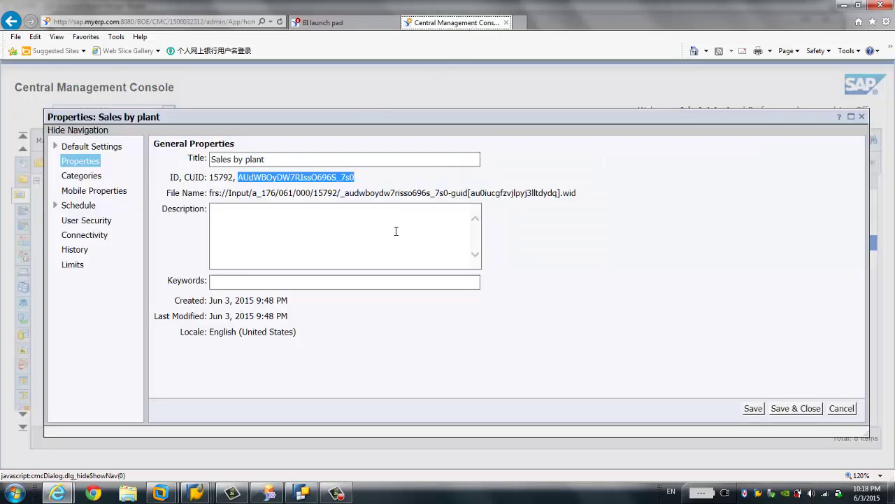
pyautogui.click(841, 409)
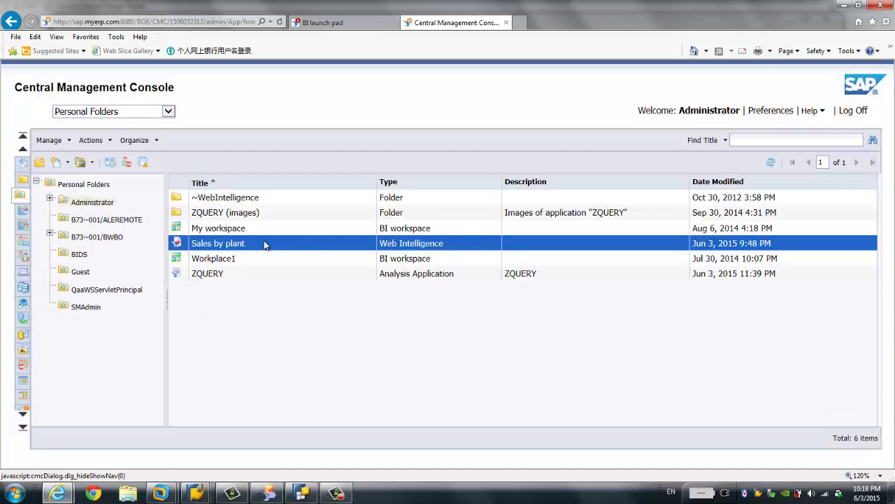
pyautogui.rightClick(235, 249)
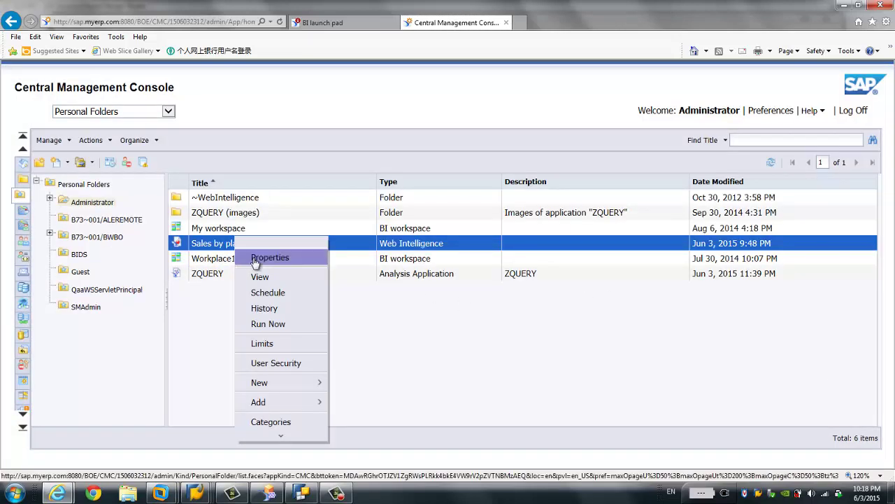
pyautogui.click(263, 259)
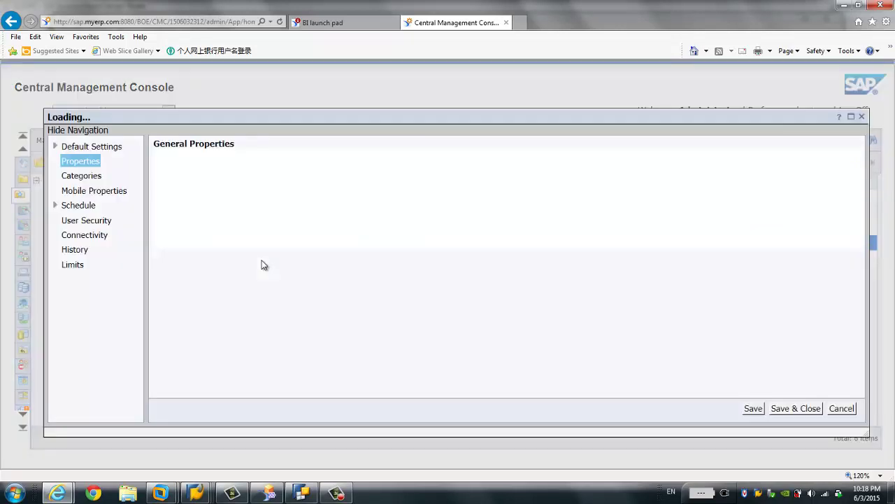
pyautogui.moveTo(238, 177); pyautogui.dragTo(357, 180)
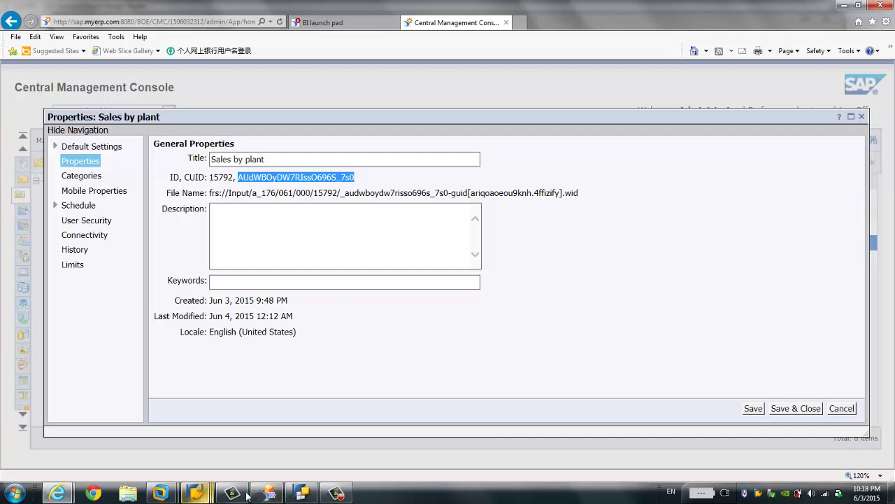
pyautogui.hotkey('alt', 'Tab')
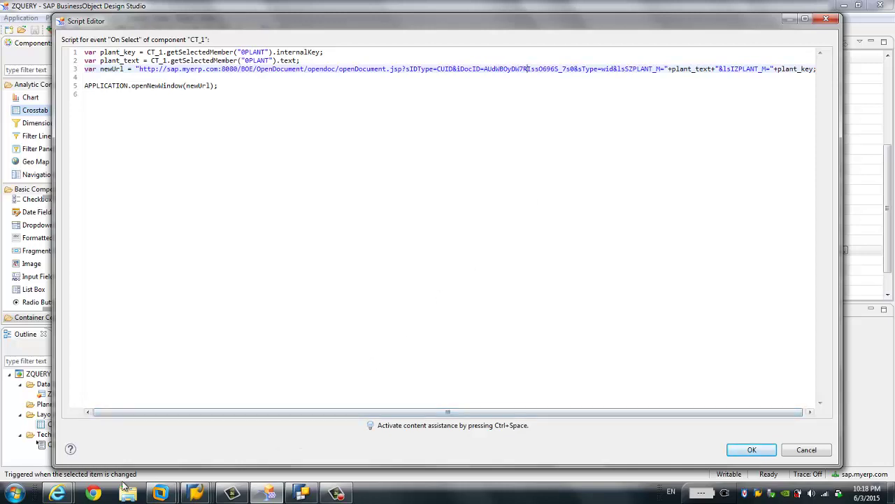
pyautogui.moveTo(58, 493)
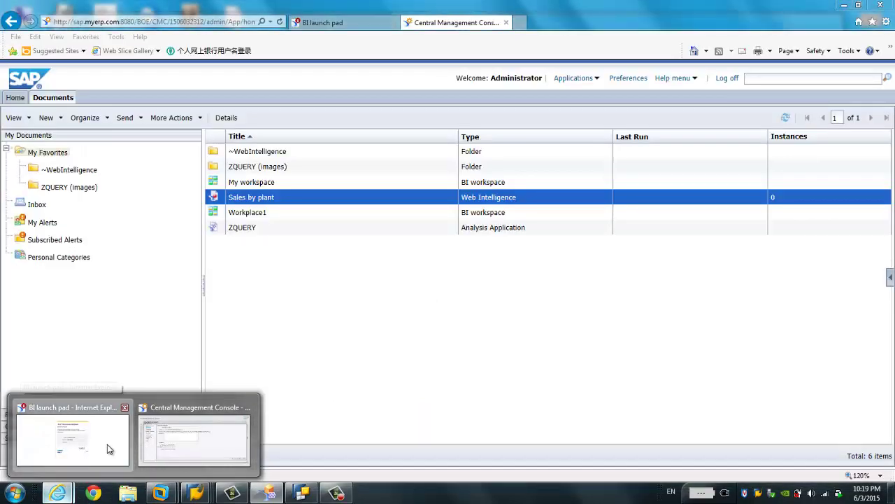
pyautogui.click(109, 449)
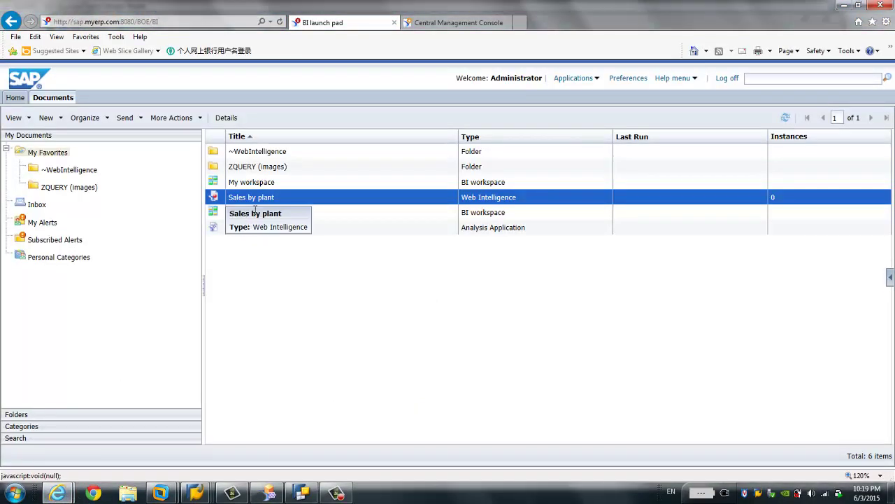
pyautogui.hotkey('alt', 'Tab')
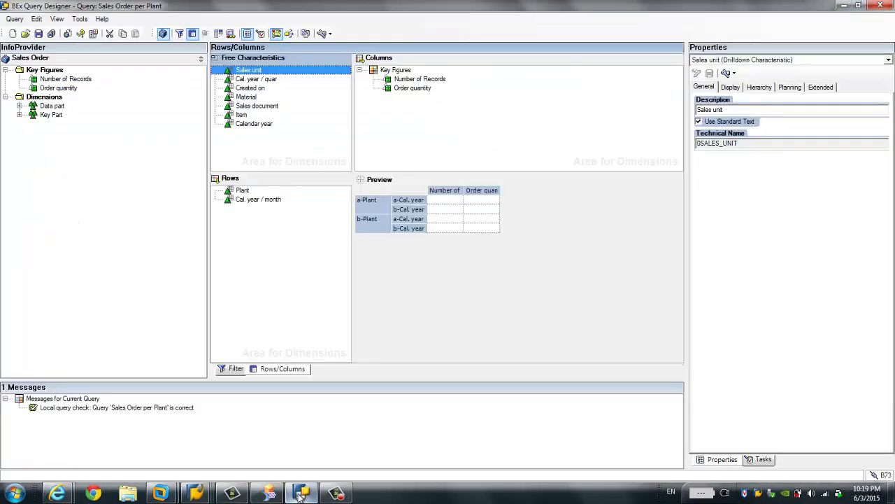
pyautogui.click(231, 368)
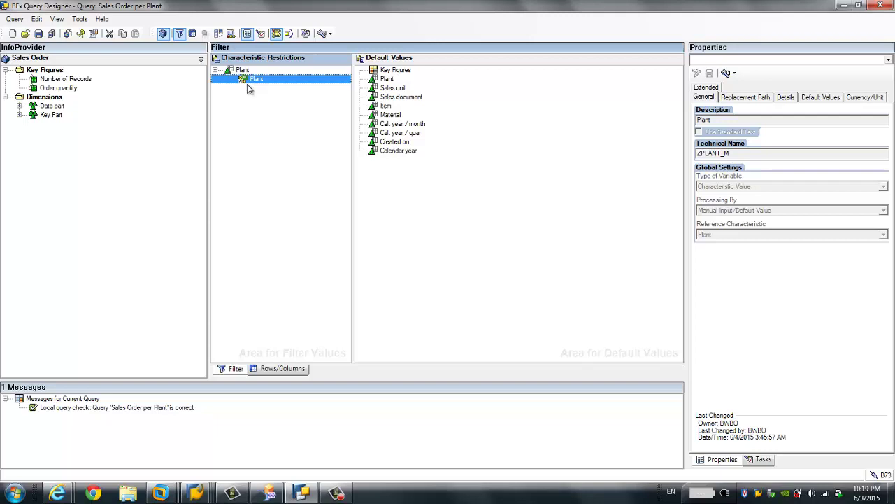
pyautogui.click(291, 371)
pyautogui.click(231, 369)
pyautogui.click(763, 153)
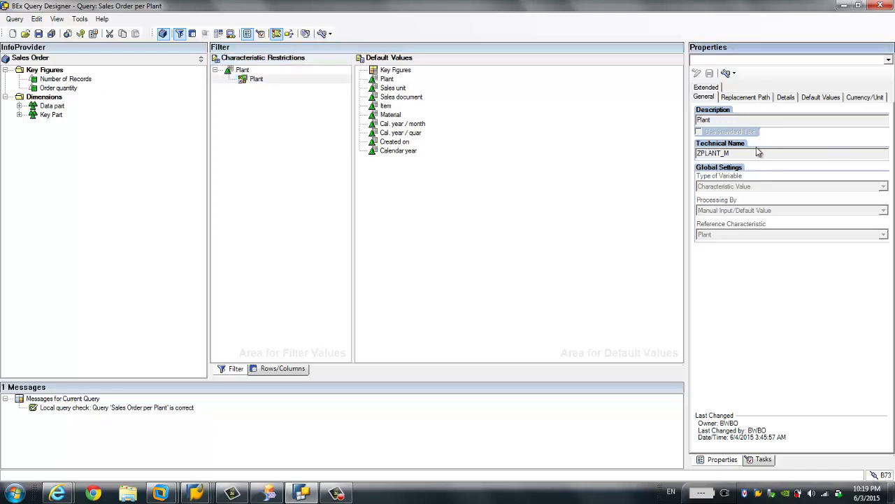
pyautogui.doubleClick(745, 152)
pyautogui.click(490, 293)
pyautogui.click(268, 493)
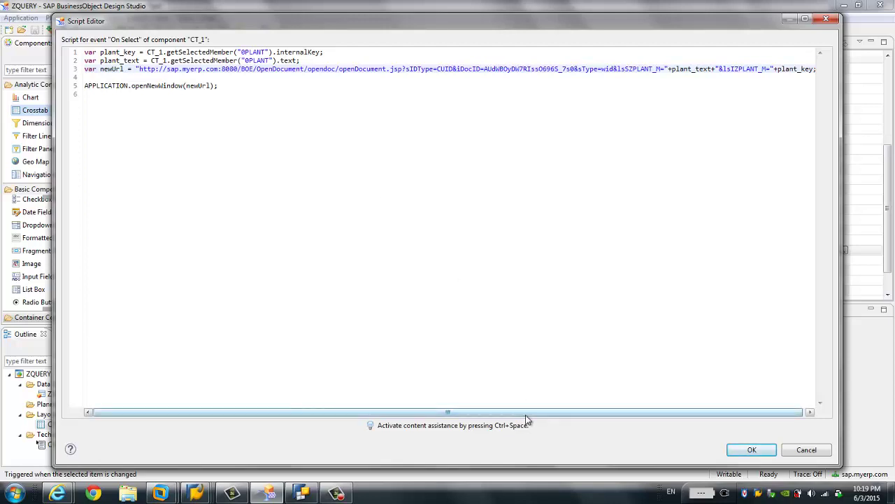
# Step: Review the ZPLANT_M plant parameters in the openDocument URL and confirm the On Select script
pyautogui.moveTo(552, 413); pyautogui.dragTo(574, 419)
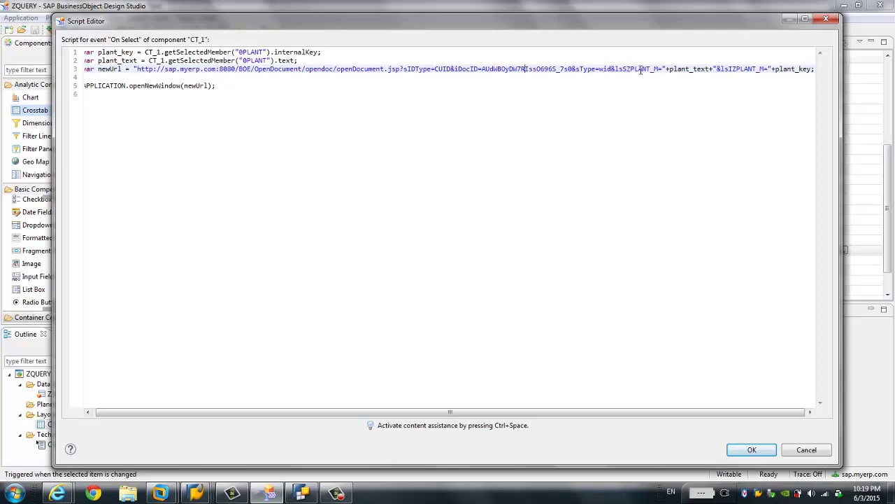
pyautogui.moveTo(625, 69); pyautogui.dragTo(659, 69)
pyautogui.press('Down')
pyautogui.keyDown('shift'); pyautogui.click(665, 80); pyautogui.keyUp('shift')
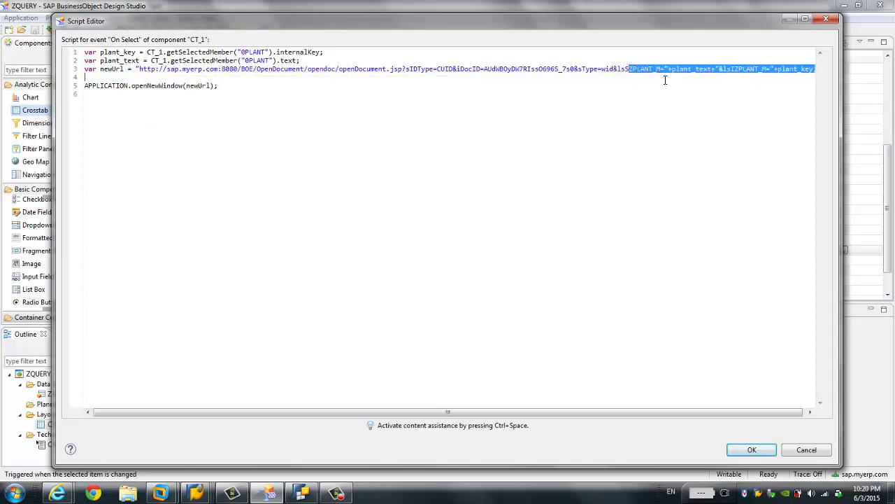
pyautogui.click(650, 81)
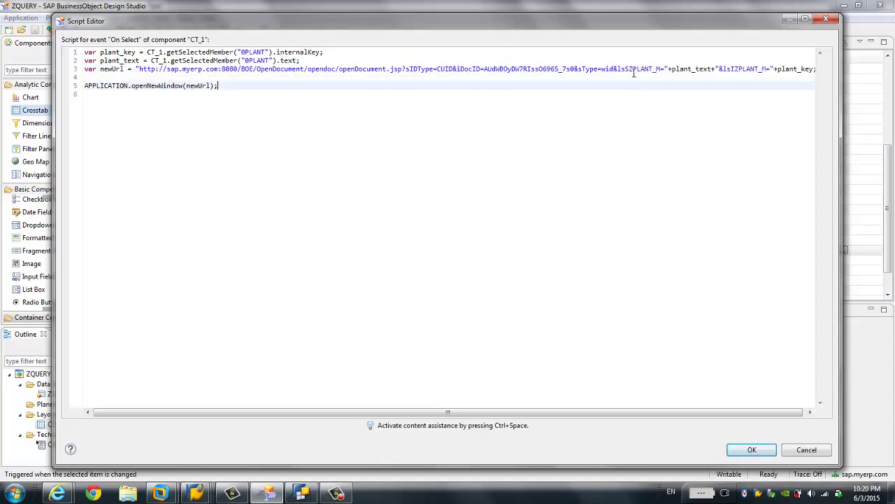
pyautogui.click(631, 69)
pyautogui.moveTo(631, 69); pyautogui.dragTo(662, 76)
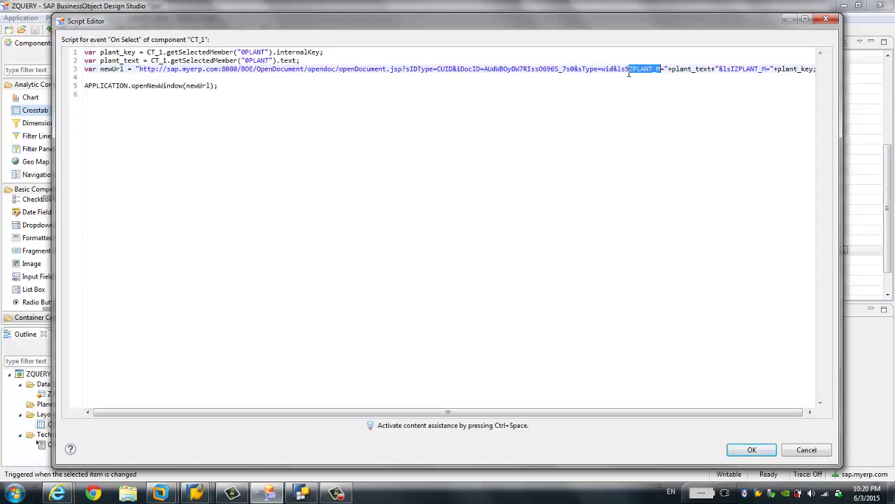
pyautogui.moveTo(626, 71)
pyautogui.mouseDown()
pyautogui.moveTo(617, 71)
pyautogui.moveTo(628, 70)
pyautogui.mouseUp()
pyautogui.moveTo(721, 69); pyautogui.dragTo(734, 70)
pyautogui.moveTo(630, 71)
pyautogui.moveTo(794, 413); pyautogui.dragTo(797, 413)
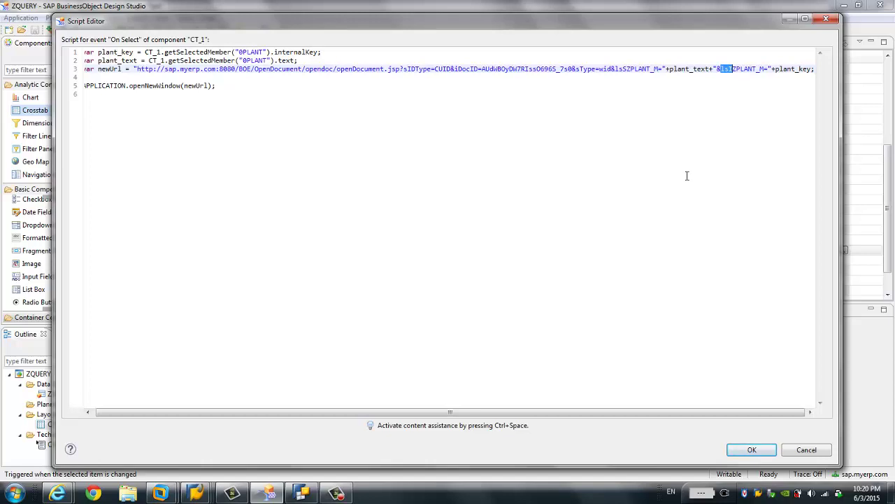
pyautogui.click(751, 450)
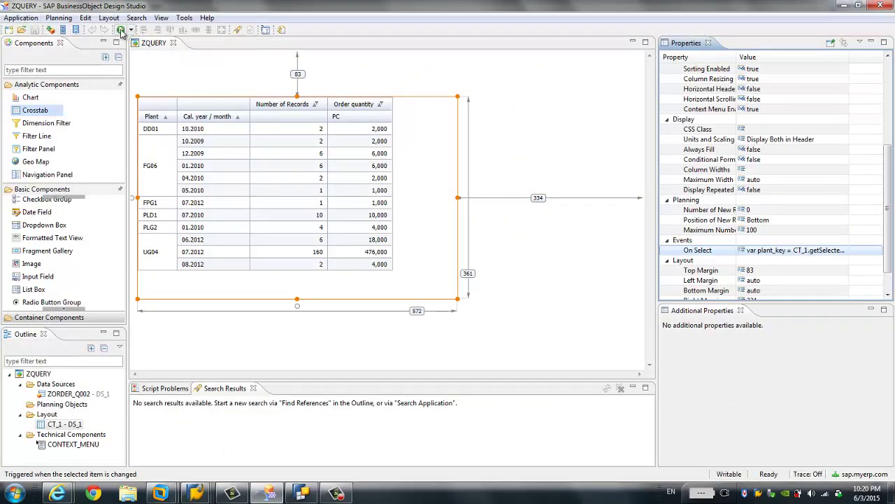
pyautogui.click(21, 18)
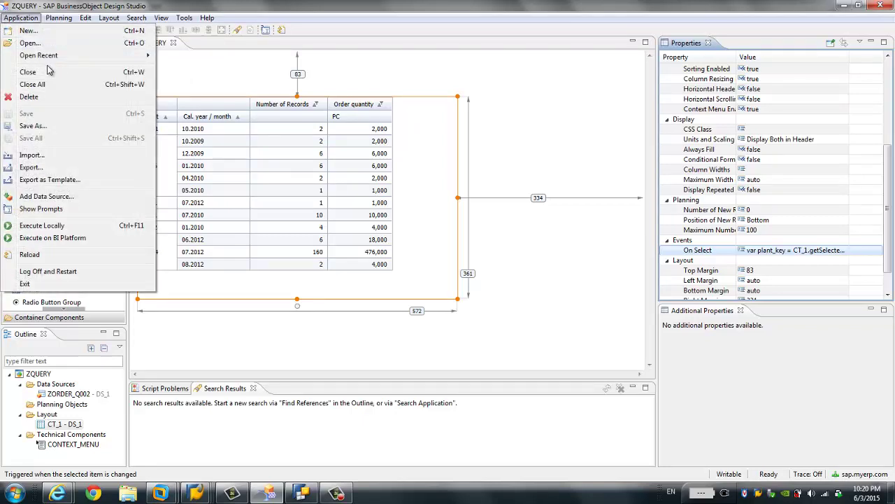
pyautogui.click(53, 129)
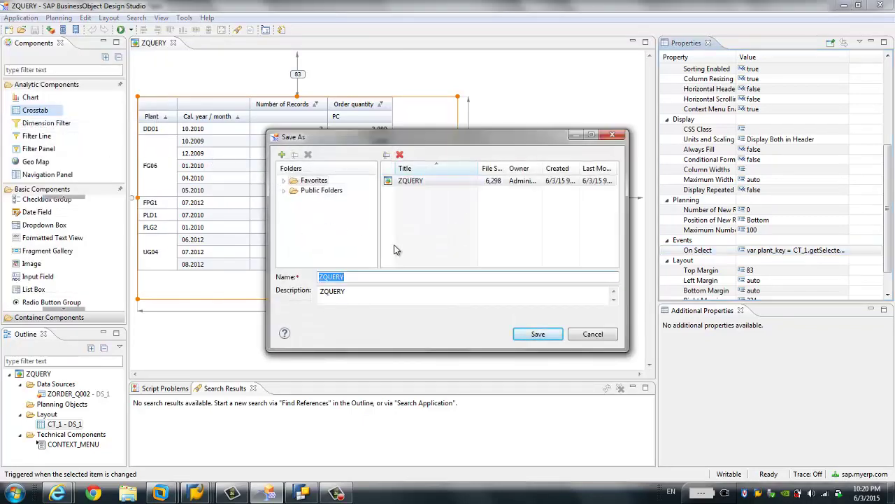
pyautogui.click(598, 339)
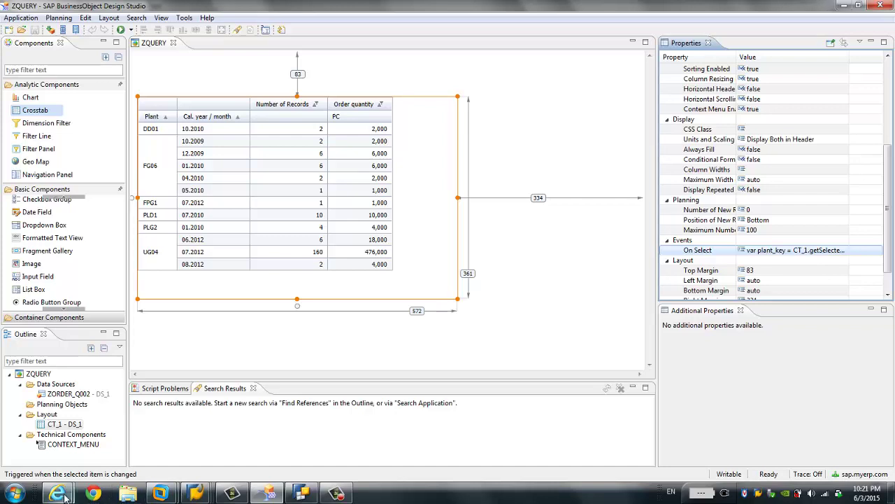
pyautogui.moveTo(63, 494)
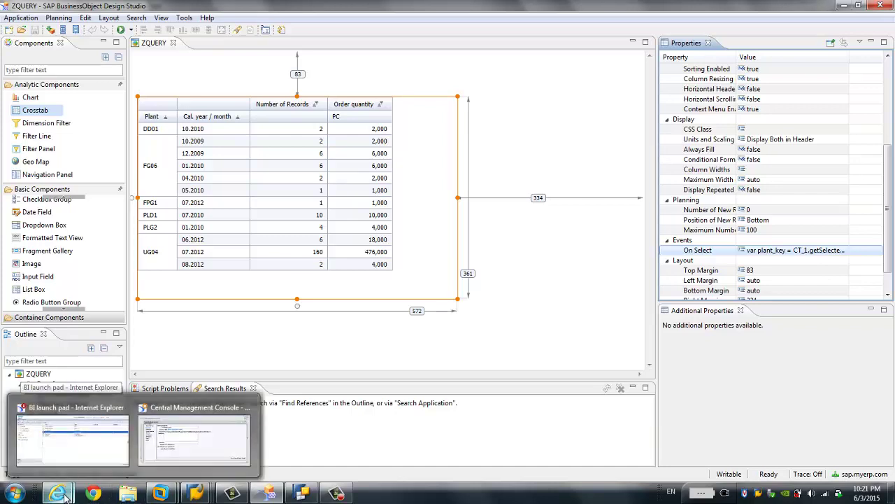
# Step: Run the ZQUERY application with View from the BI launch pad Documents list
pyautogui.click(73, 437)
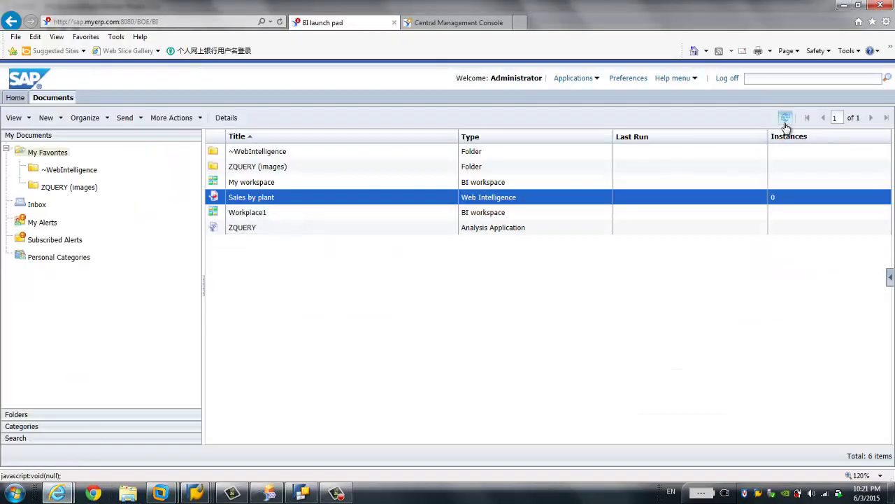
pyautogui.click(248, 229)
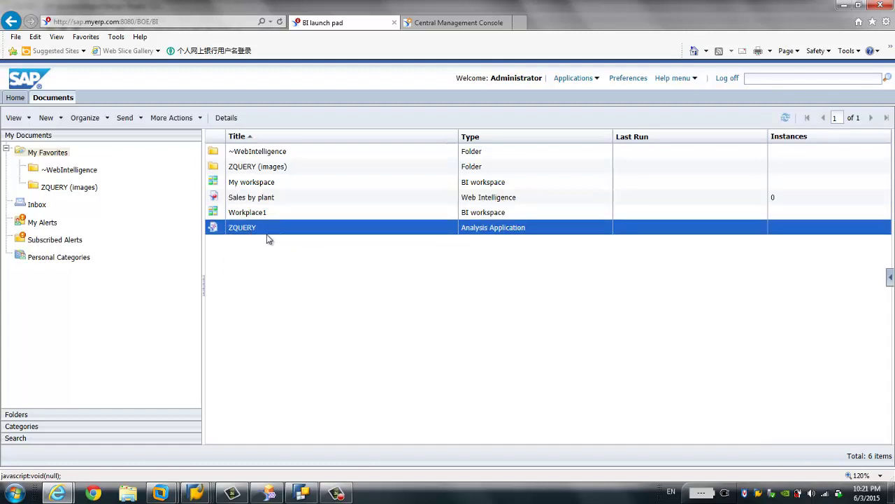
pyautogui.rightClick(253, 232)
pyautogui.click(273, 238)
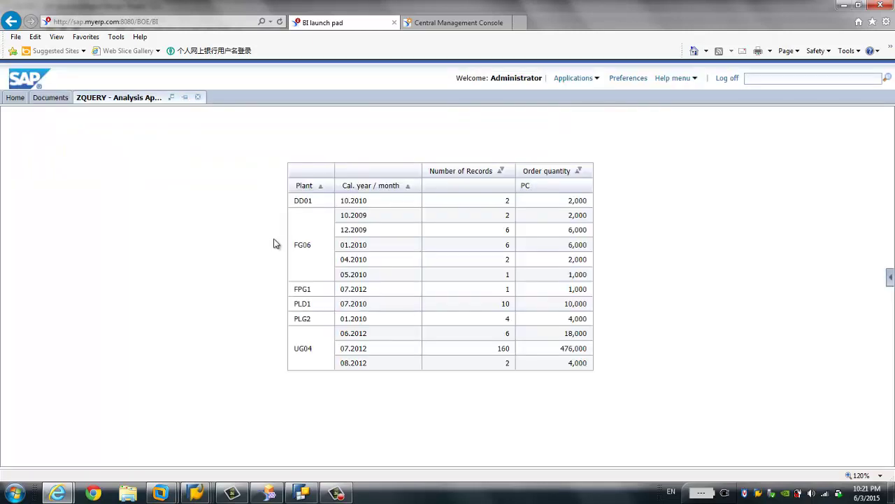
# Step: Jump to Sales by plant from the FG06 row, then from the FPG1 row, dismissing autosave notices
pyautogui.doubleClick(352, 221)
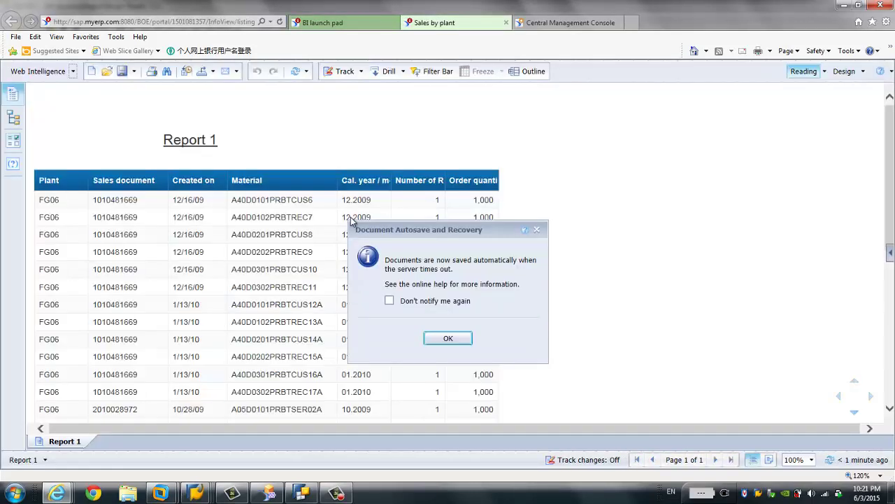
pyautogui.click(459, 337)
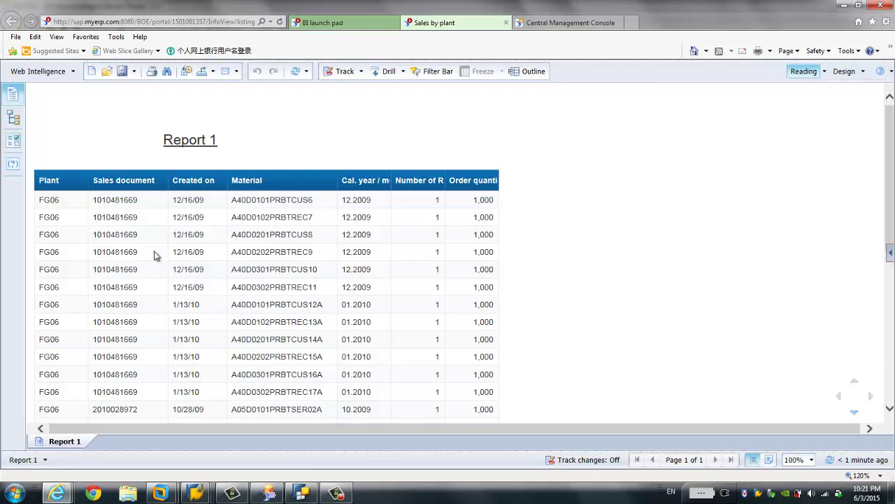
pyautogui.scroll(-1, 66, 235)
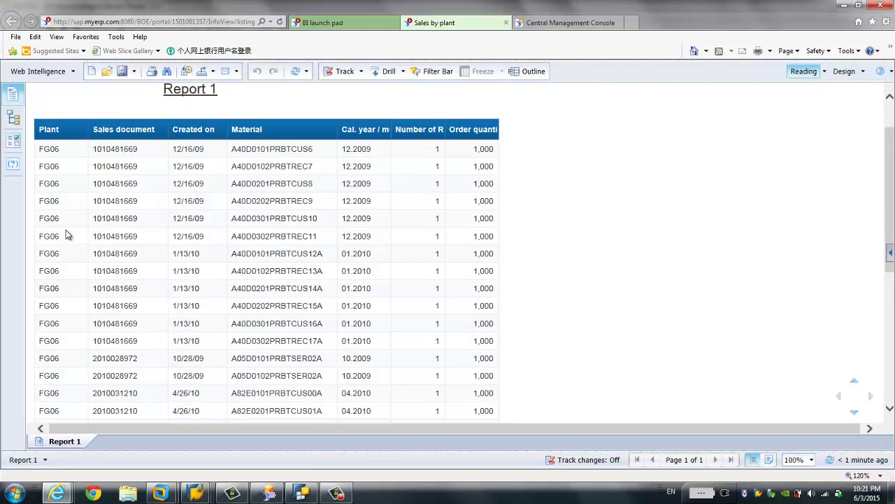
pyautogui.click(506, 23)
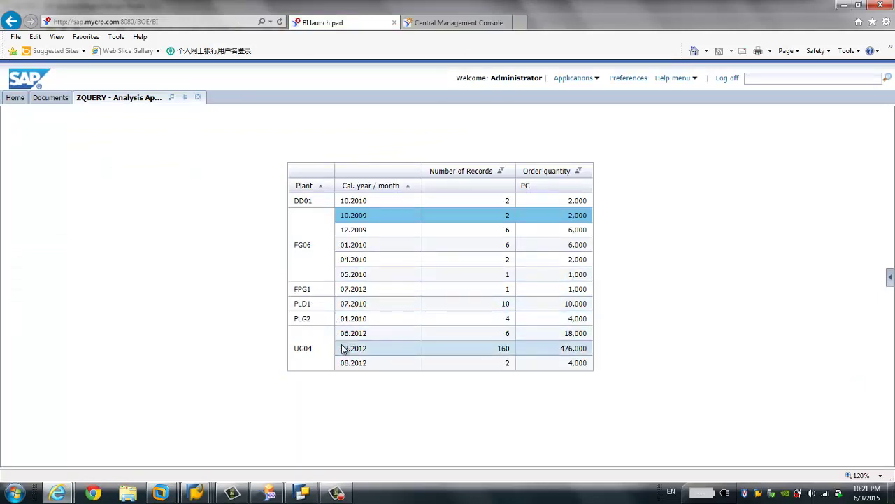
pyautogui.click(338, 295)
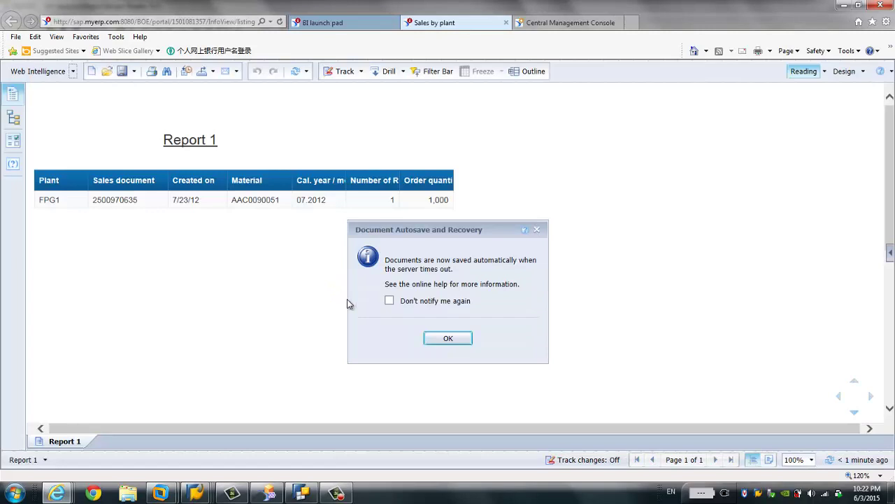
pyautogui.click(445, 340)
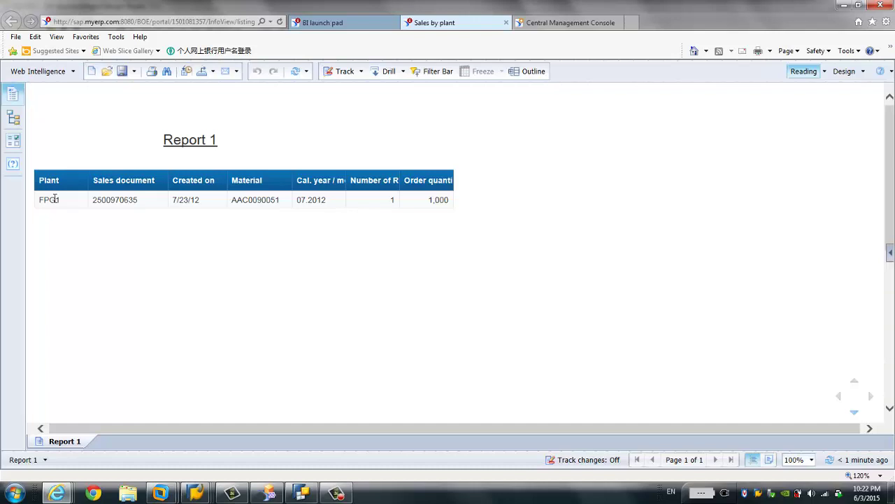
# Step: Close the Sales by plant report and switch to the SAP GUI window
pyautogui.click(506, 22)
pyautogui.click(207, 498)
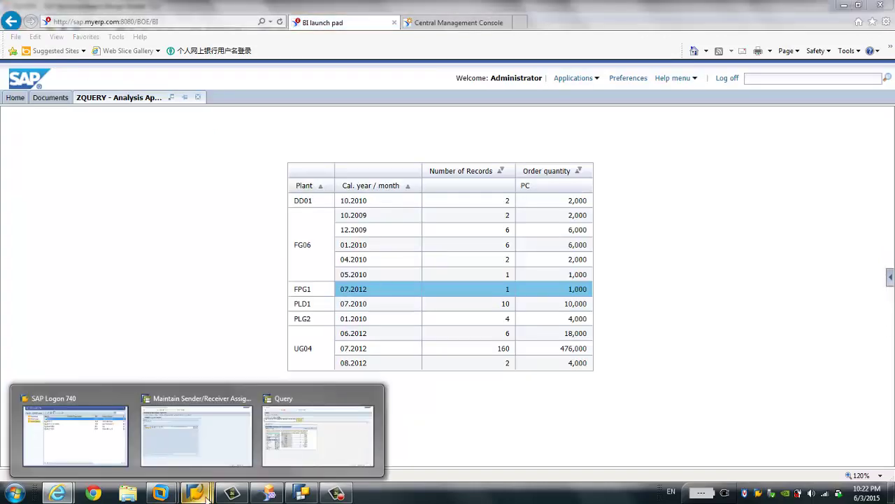
pyautogui.click(210, 454)
# Step: Run transaction RSBBS from Easy Access and select the QURY0001 receiver assignment
pyautogui.click(156, 32)
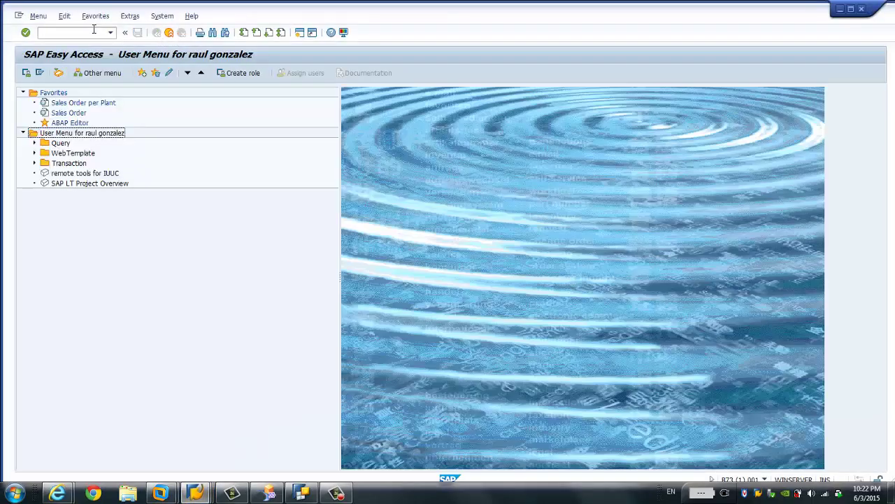
pyautogui.click(92, 30)
pyautogui.write('rsbbs')
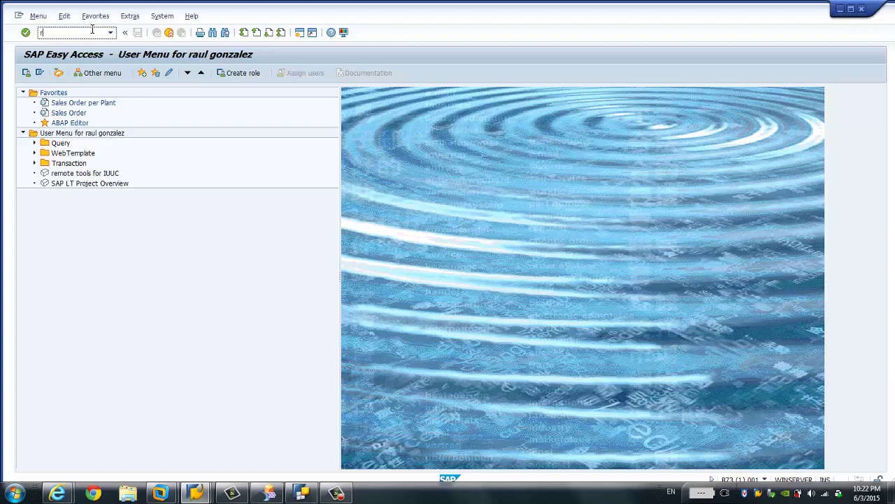
pyautogui.press('Return')
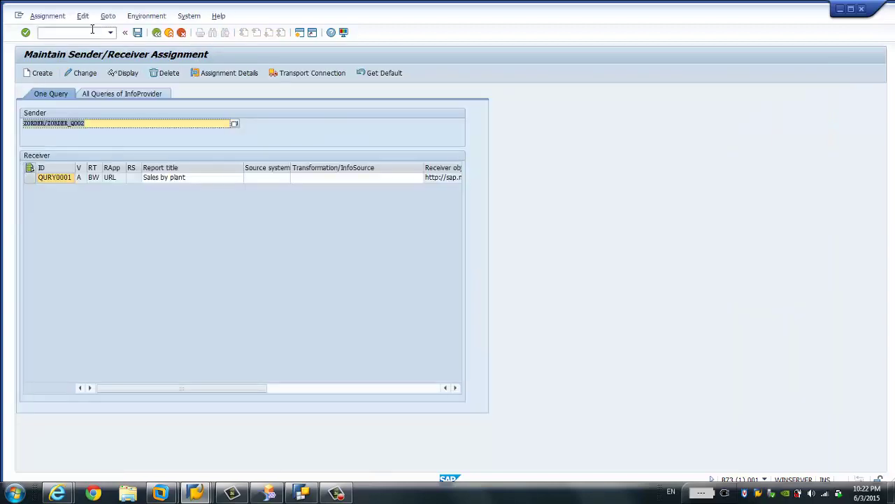
pyautogui.click(181, 124)
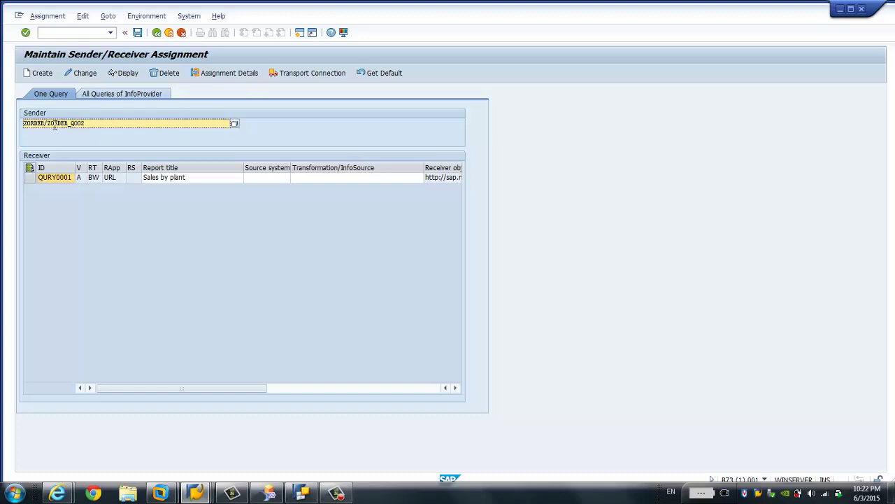
pyautogui.click(31, 177)
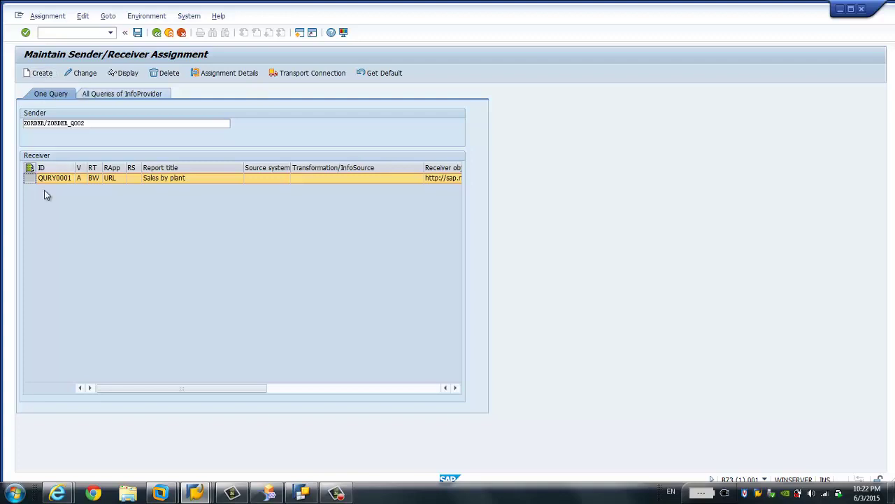
# Step: Review the QURY0001 assignment details, then reopen the assignment for editing
pyautogui.click(125, 74)
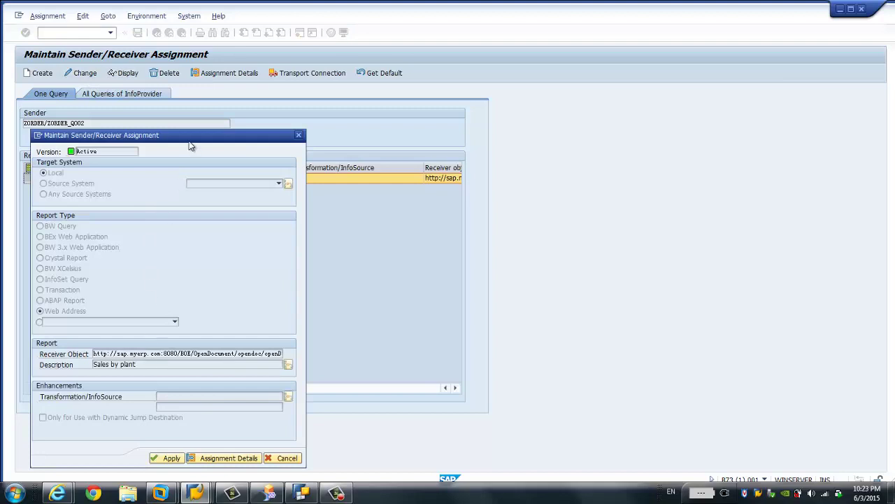
pyautogui.moveTo(190, 135); pyautogui.dragTo(287, 105)
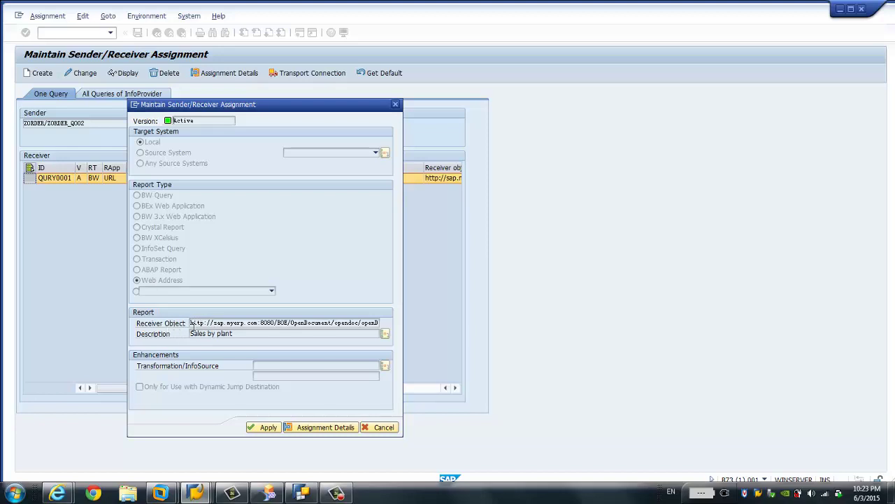
pyautogui.click(385, 427)
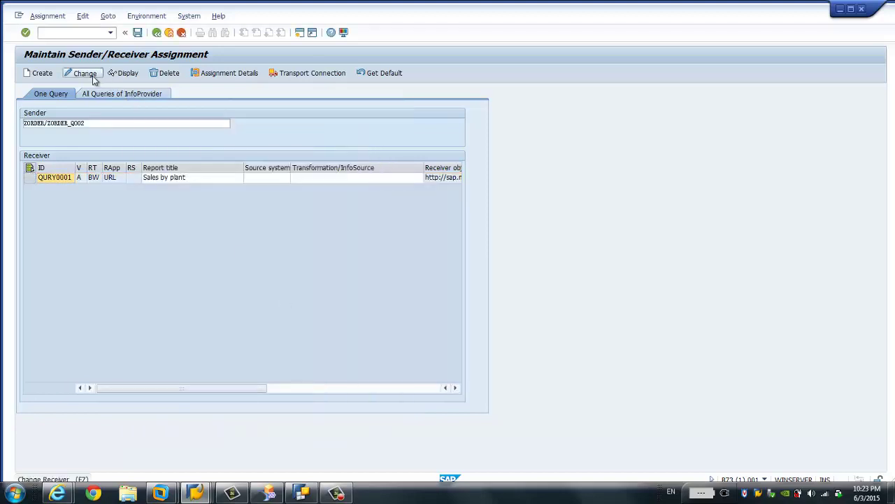
pyautogui.click(93, 75)
pyautogui.click(28, 178)
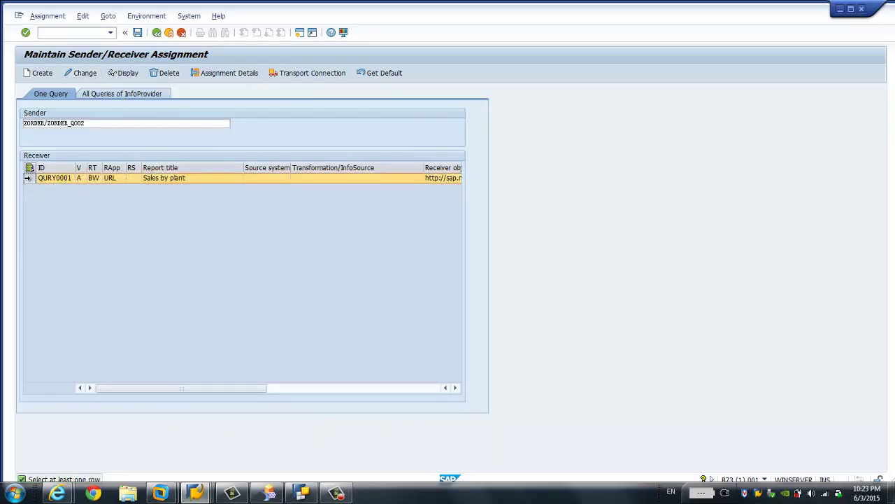
pyautogui.click(82, 73)
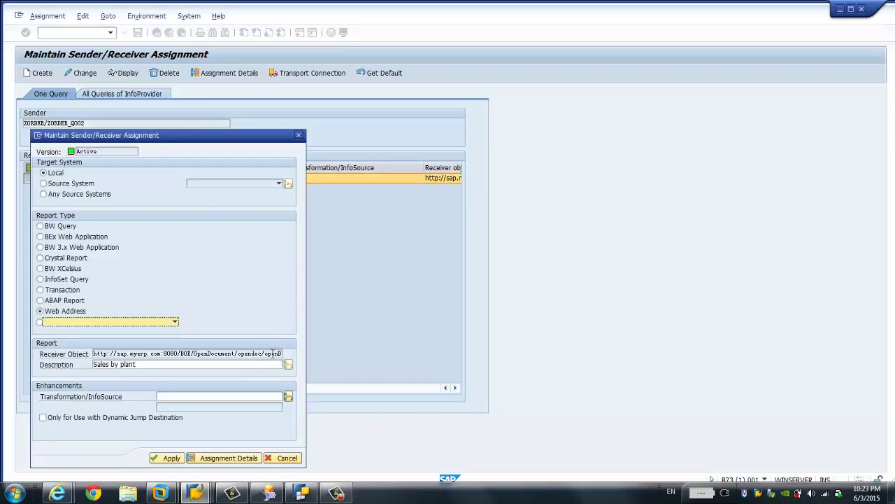
# Step: Accept the receiver web address, reset the description to 'Sales by plant', and select the receiver
pyautogui.click(272, 354)
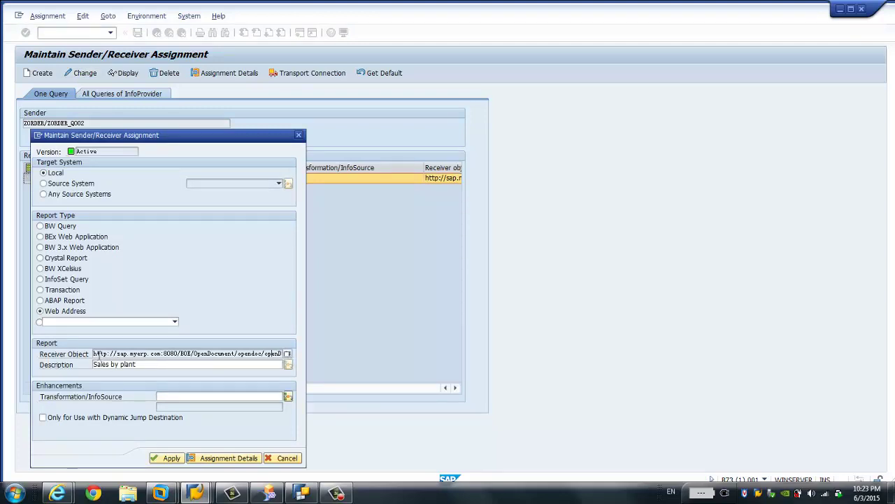
pyautogui.click(286, 353)
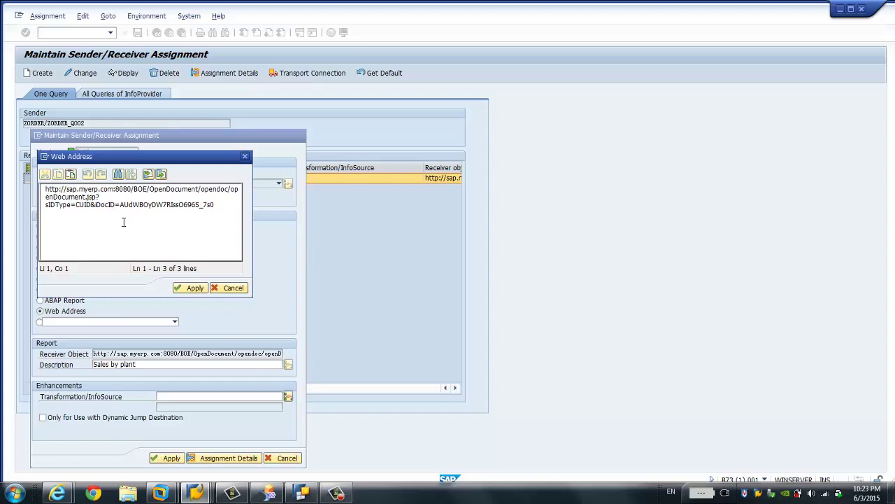
pyautogui.click(231, 289)
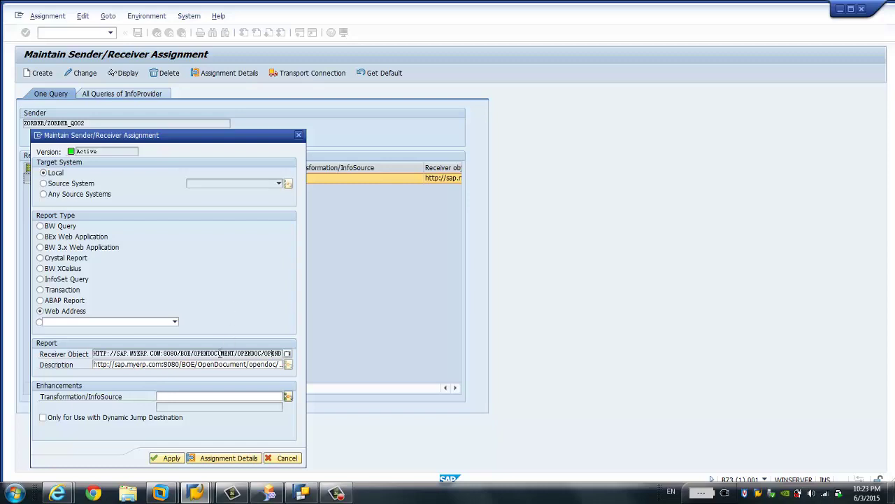
pyautogui.moveTo(96, 364); pyautogui.dragTo(345, 359)
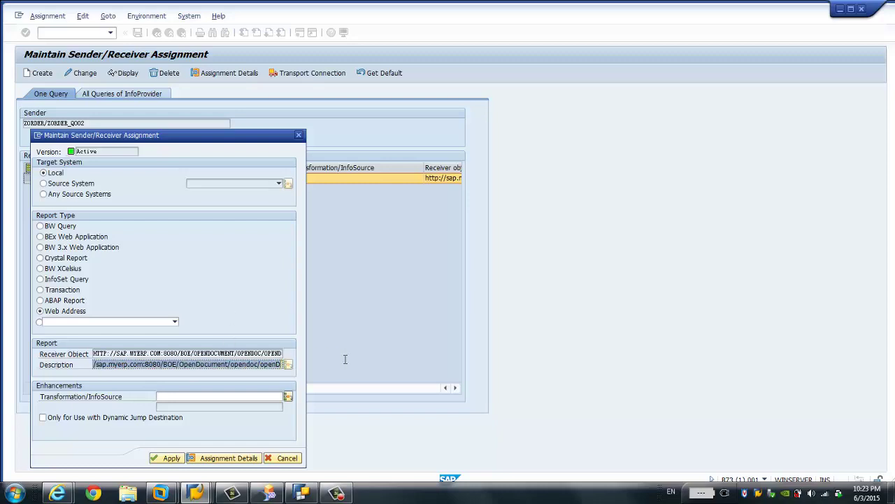
pyautogui.press('Delete')
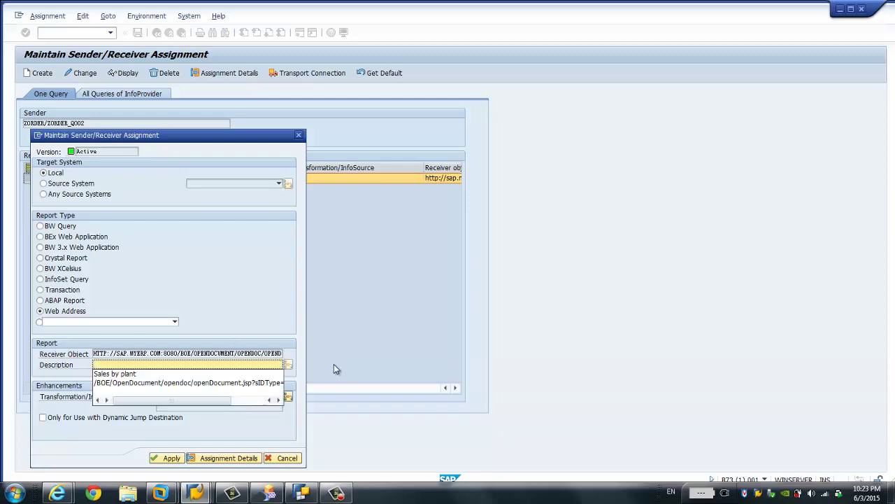
pyautogui.click(168, 378)
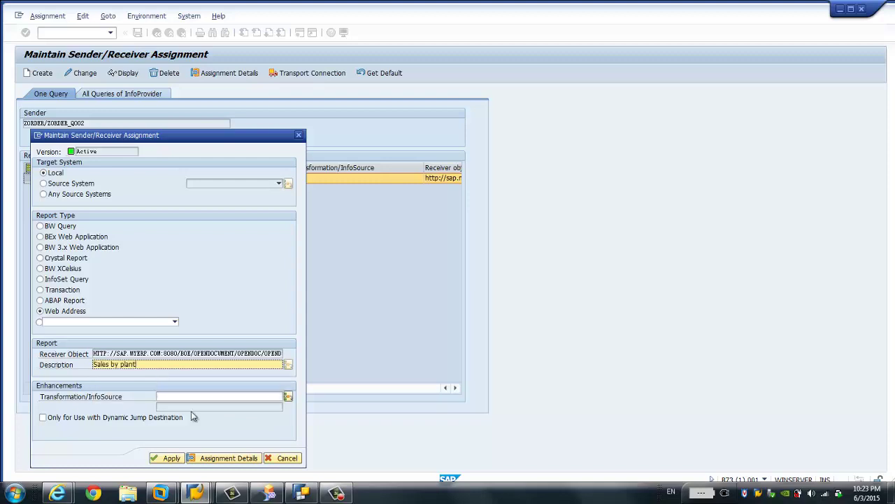
pyautogui.click(278, 459)
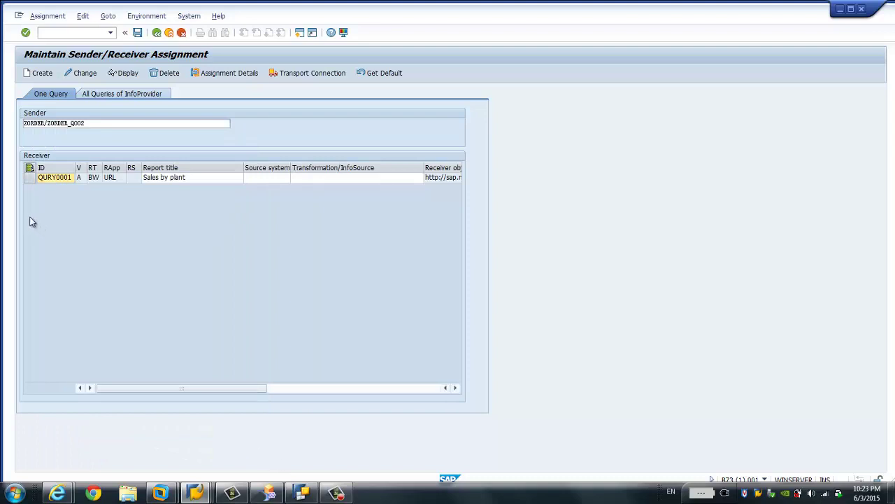
pyautogui.click(28, 179)
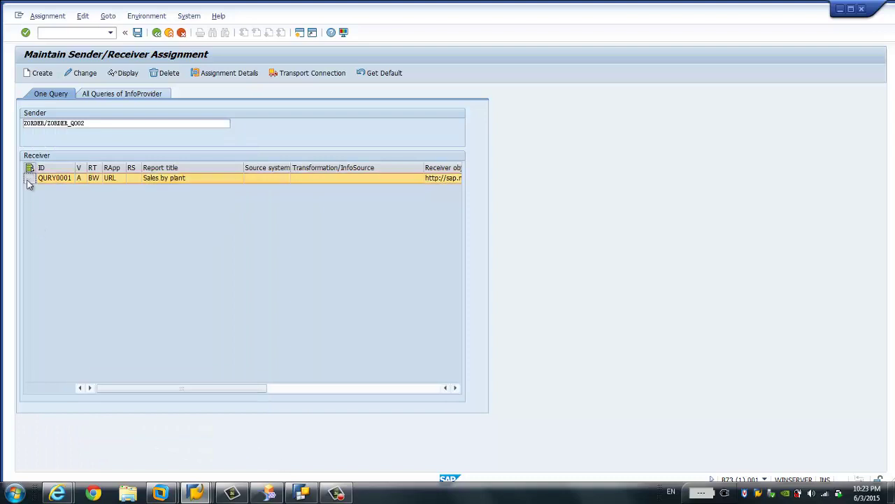
pyautogui.click(209, 73)
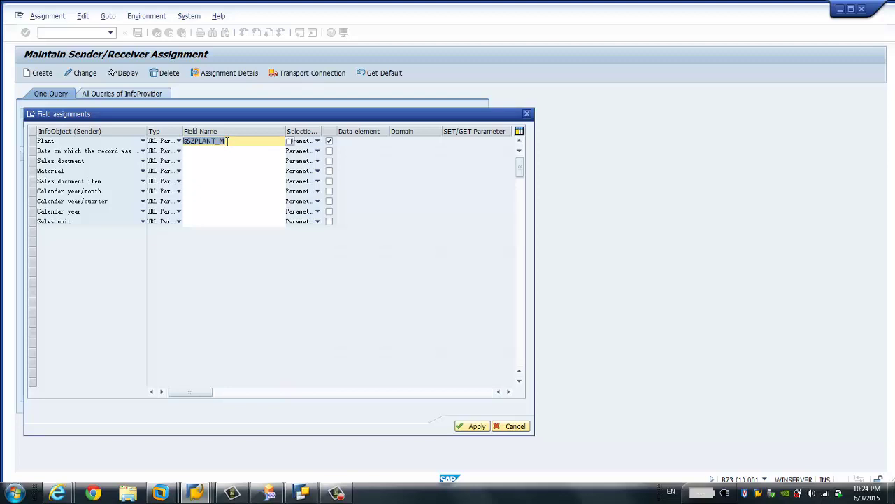
pyautogui.press('Home')
pyautogui.write('Z')
pyautogui.press('Delete')
pyautogui.doubleClick(189, 143)
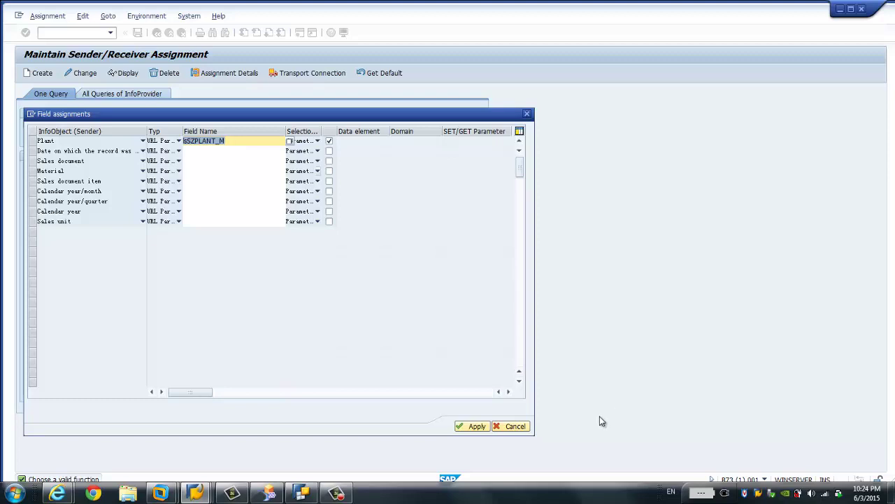
pyautogui.click(515, 424)
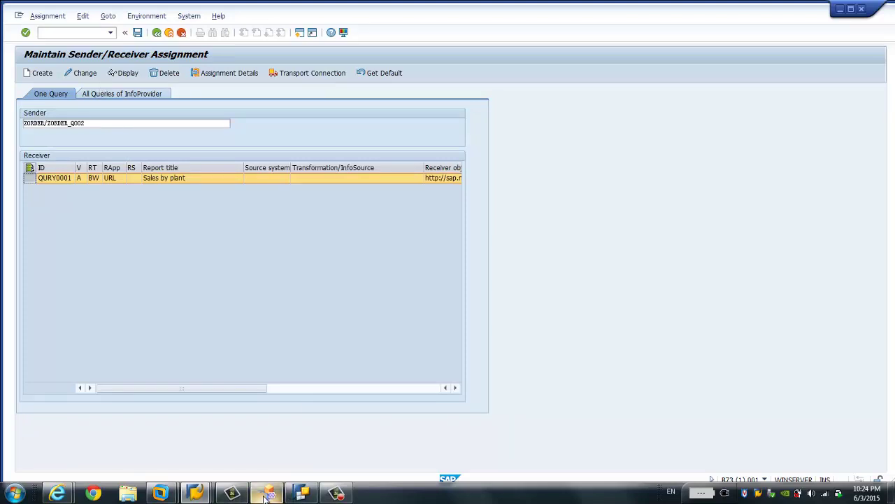
pyautogui.moveTo(267, 497)
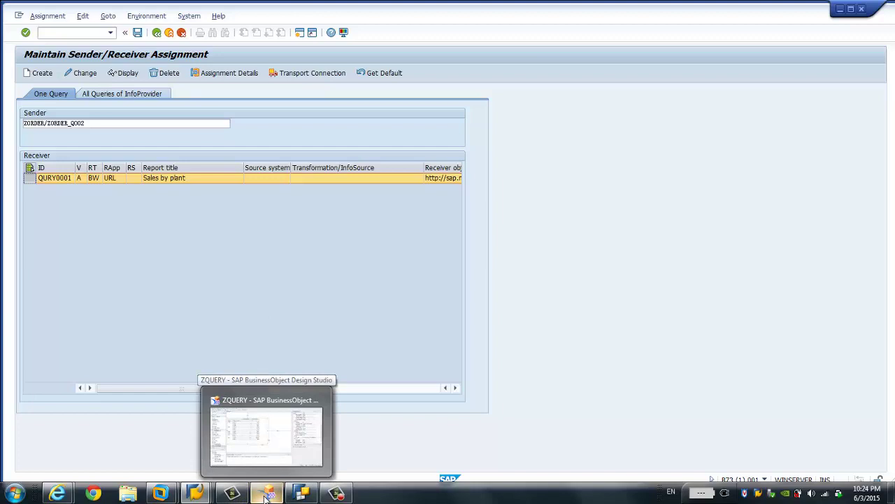
# Step: In Design Studio, confirm the crosstab's Context Menu Enabled property is true
pyautogui.click(268, 453)
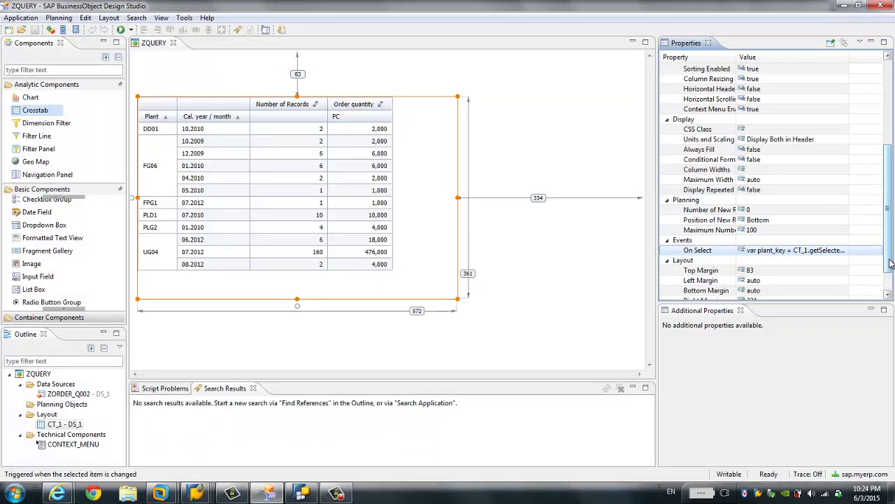
pyautogui.scroll(-1, 891, 263)
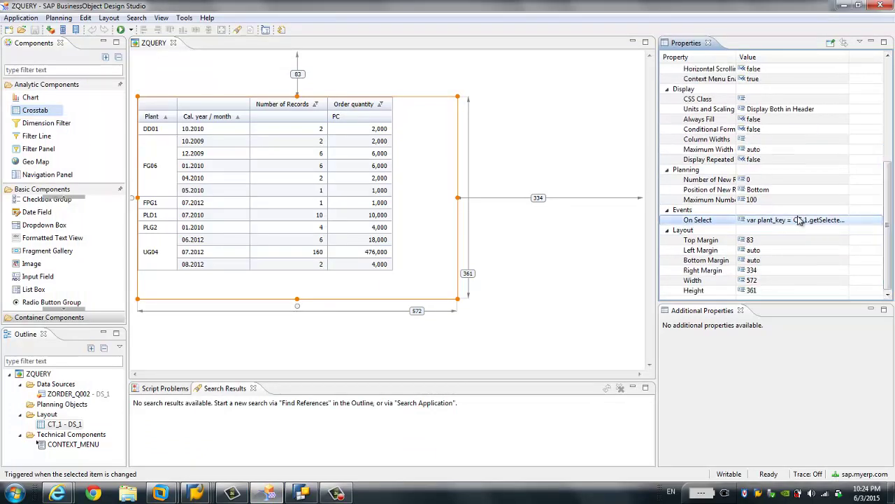
pyautogui.scroll(3, 801, 219)
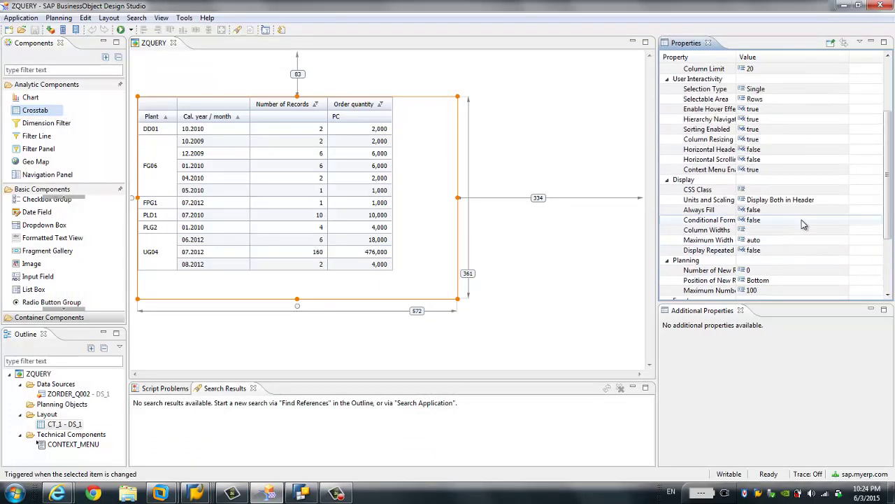
pyautogui.scroll(2, 801, 220)
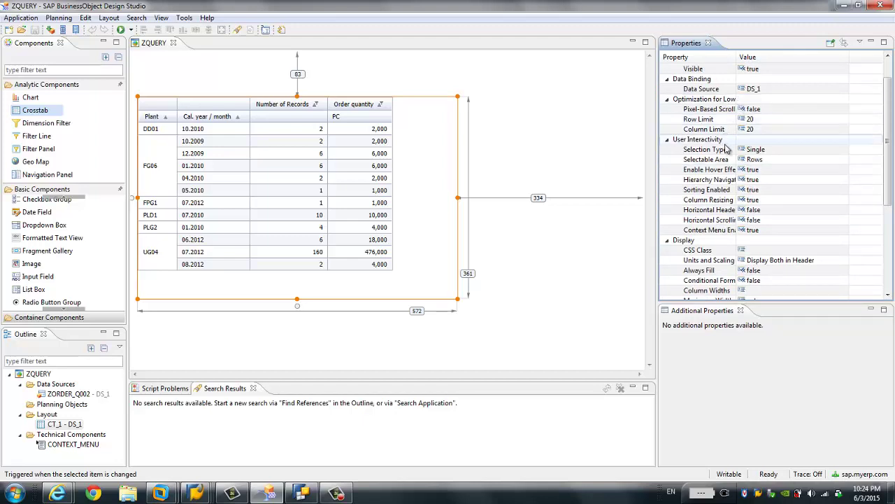
pyautogui.moveTo(736, 60); pyautogui.dragTo(743, 60)
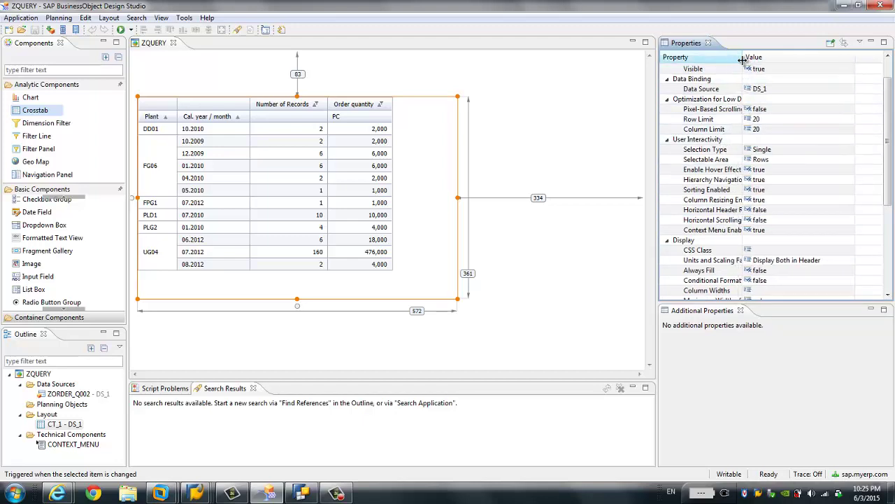
pyautogui.click(717, 235)
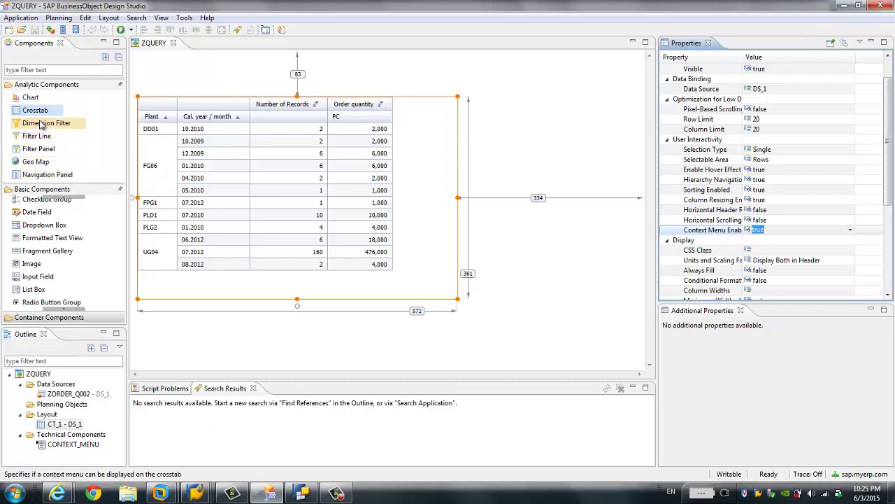
pyautogui.click(58, 493)
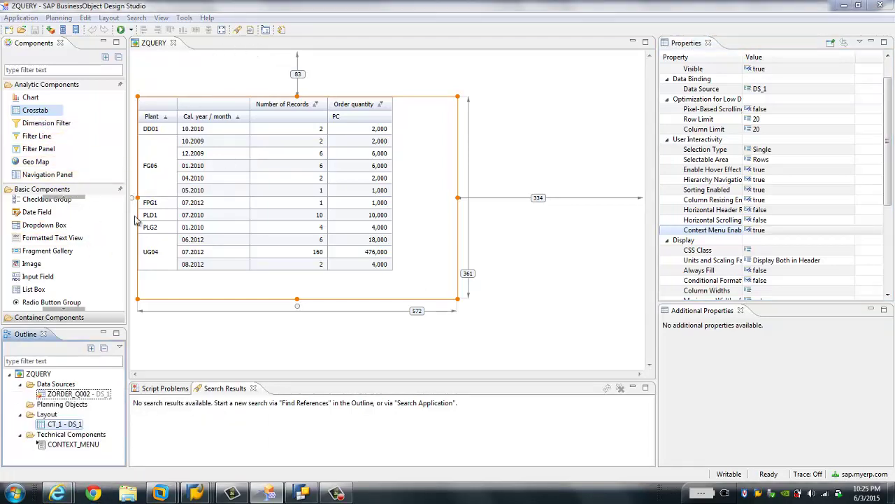
# Step: Switch to the BI launch pad and restart the ZQUERY application
pyautogui.moveTo(58, 493)
pyautogui.click(121, 438)
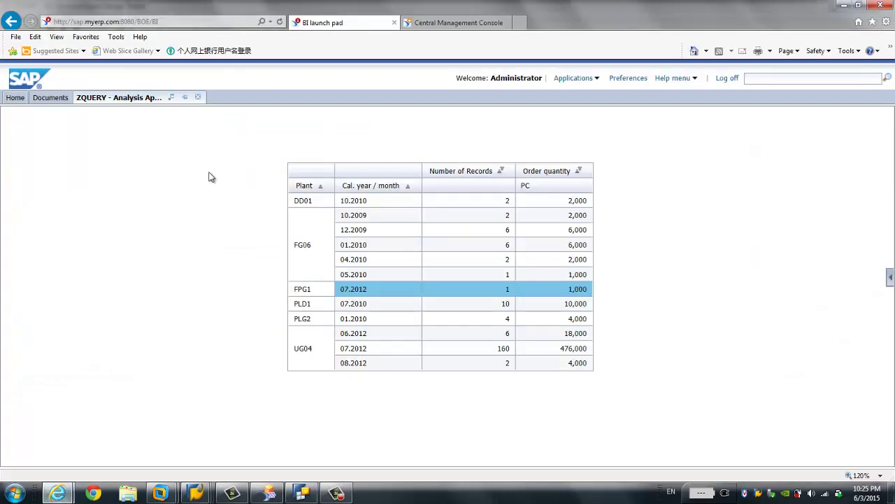
pyautogui.click(197, 97)
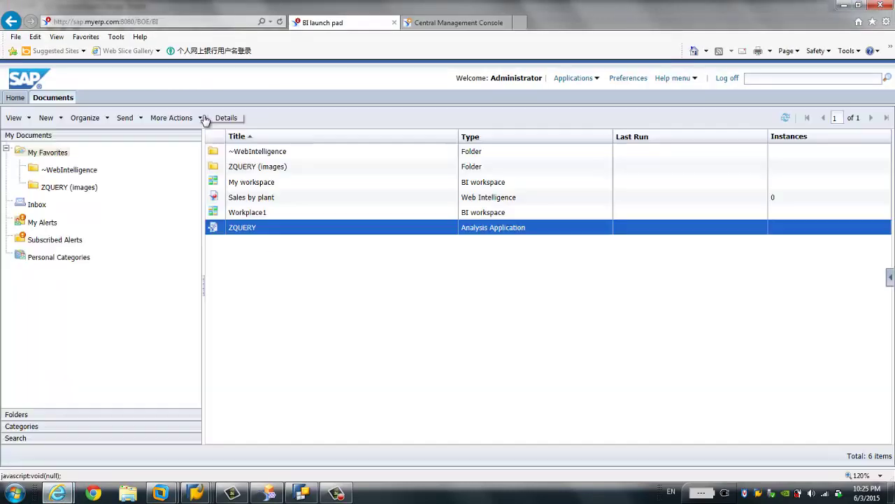
pyautogui.doubleClick(241, 228)
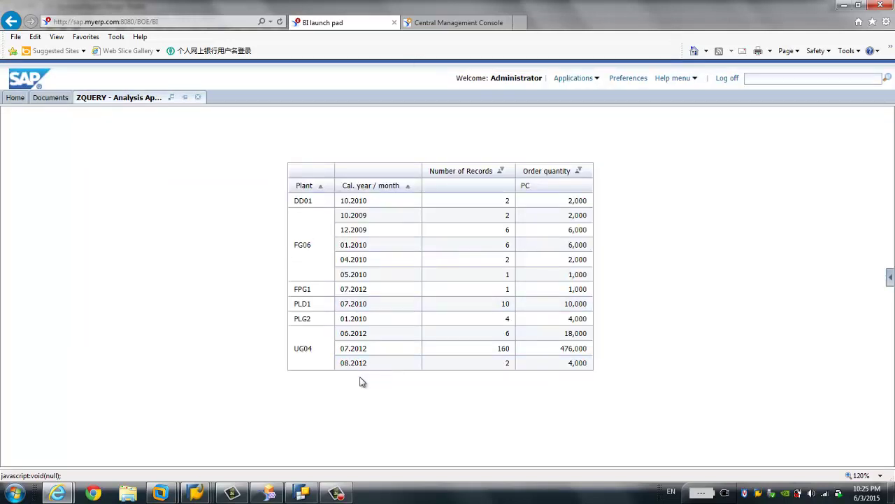
# Step: Use the PLD1 row's Jump To menu to open the Sales by plant report
pyautogui.rightClick(367, 311)
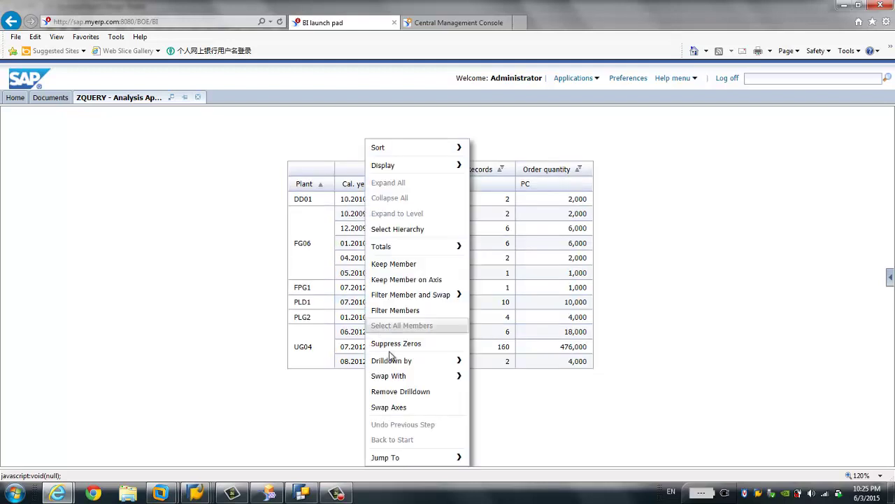
pyautogui.moveTo(414, 463)
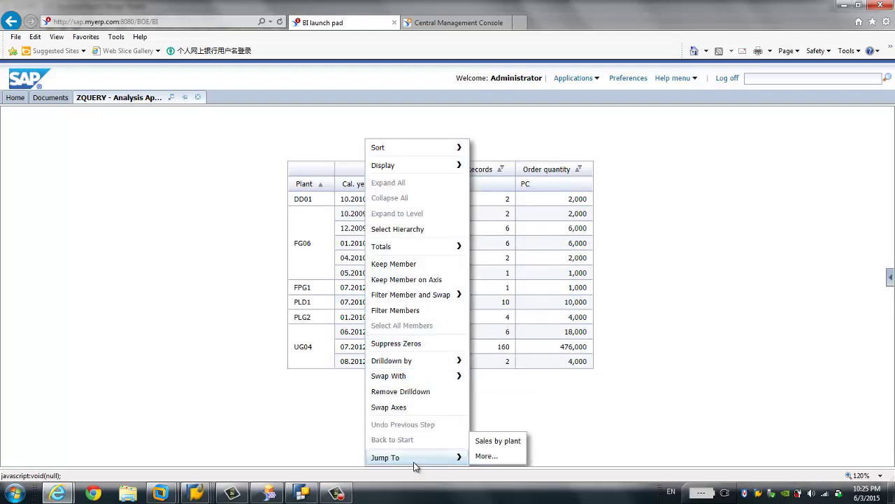
pyautogui.click(487, 445)
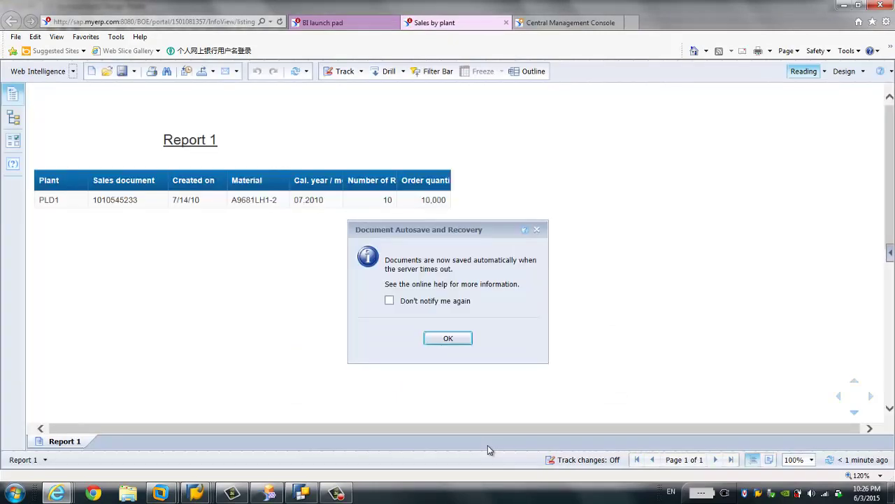
# Step: Dismiss the autosave notice, close the PLD1 report, and open the UG04 08.2012 row's actions
pyautogui.click(458, 340)
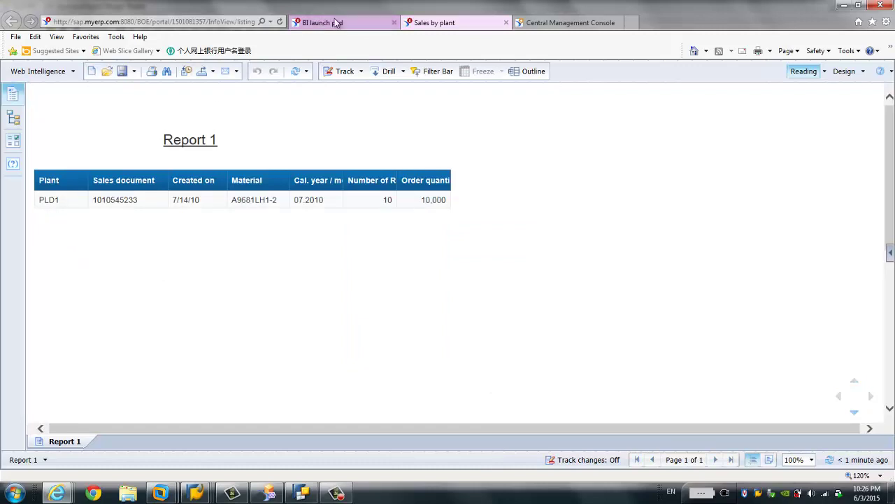
pyautogui.click(506, 22)
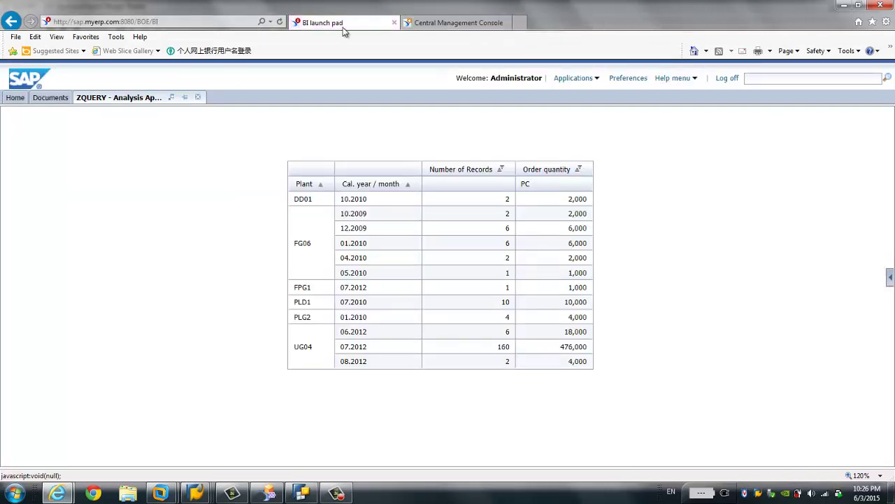
pyautogui.rightClick(359, 363)
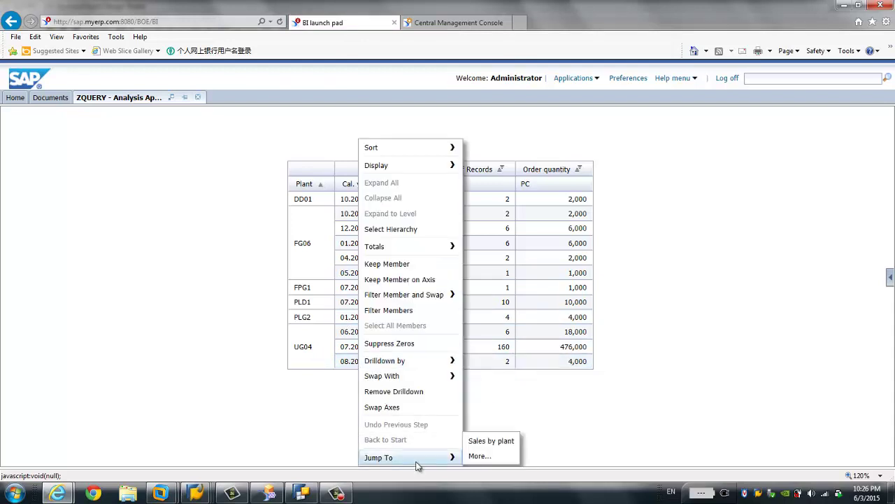
# Step: Jump to Sales by plant for UG04, review the report, then return to Design Studio
pyautogui.click(492, 440)
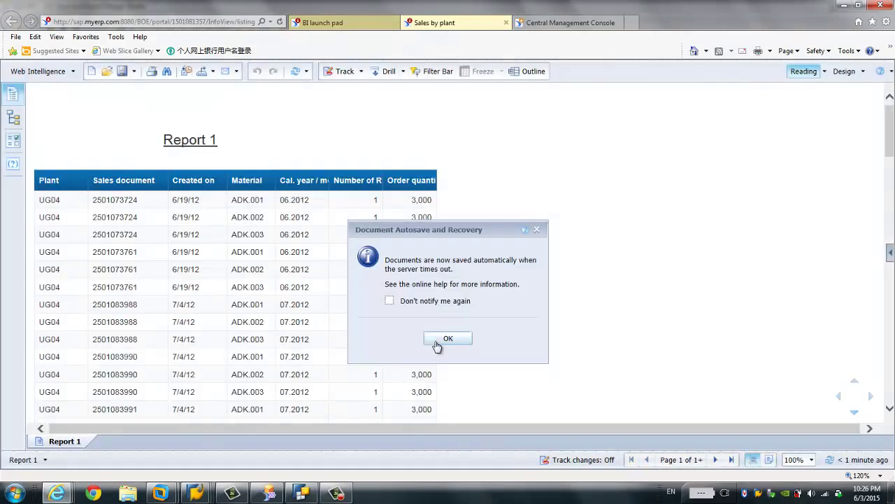
pyautogui.click(435, 340)
pyautogui.scroll(-3, 74, 297)
pyautogui.scroll(2, 68, 287)
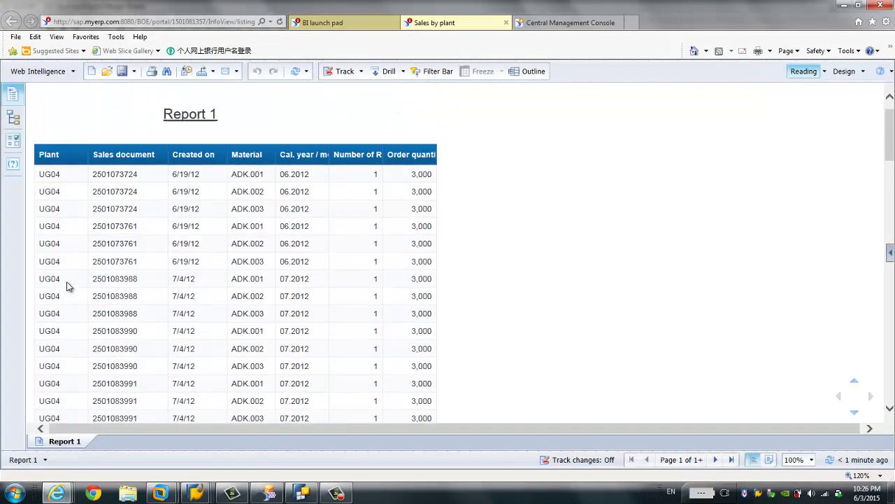
pyautogui.scroll(1, 68, 286)
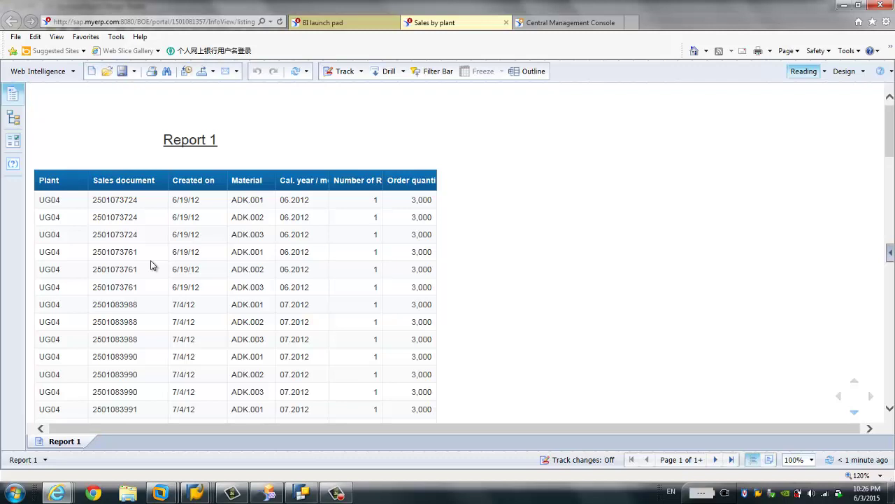
pyautogui.click(268, 493)
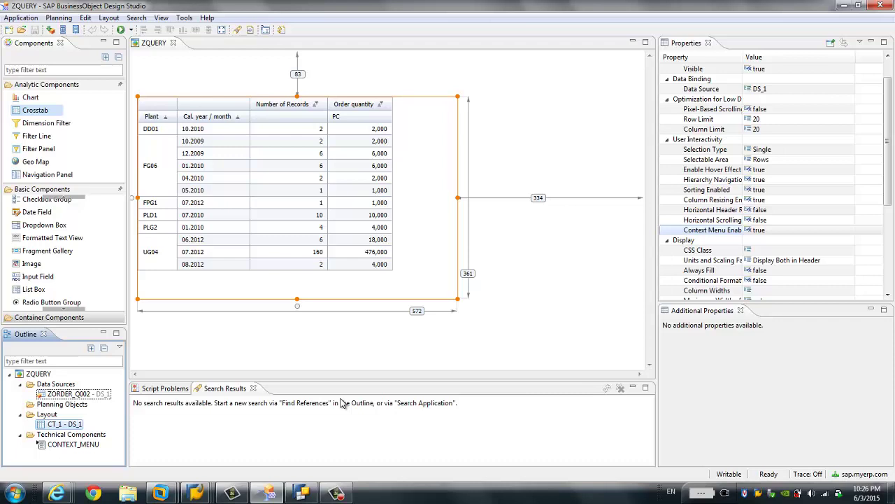
# Step: Bring the BI launch pad tab with the ZQUERY plant-and-month crosstab back to the front, then return to Design Studio
pyautogui.click(843, 7)
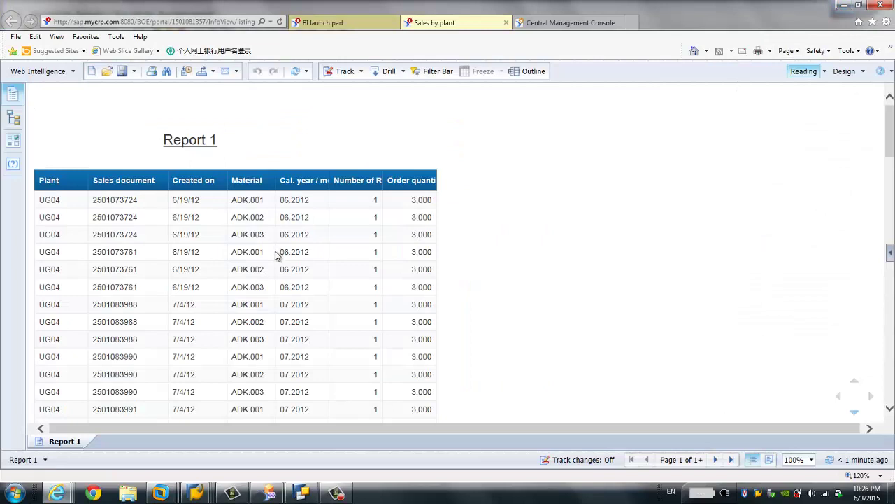
pyautogui.click(311, 23)
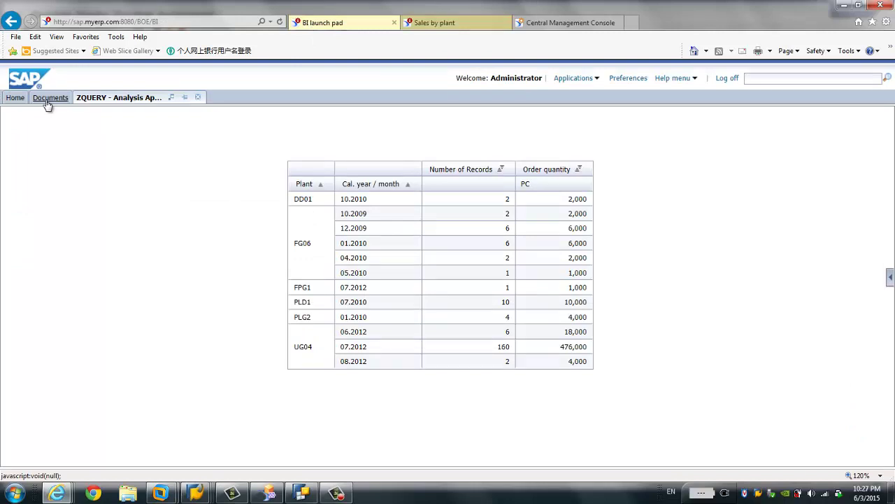
pyautogui.click(268, 493)
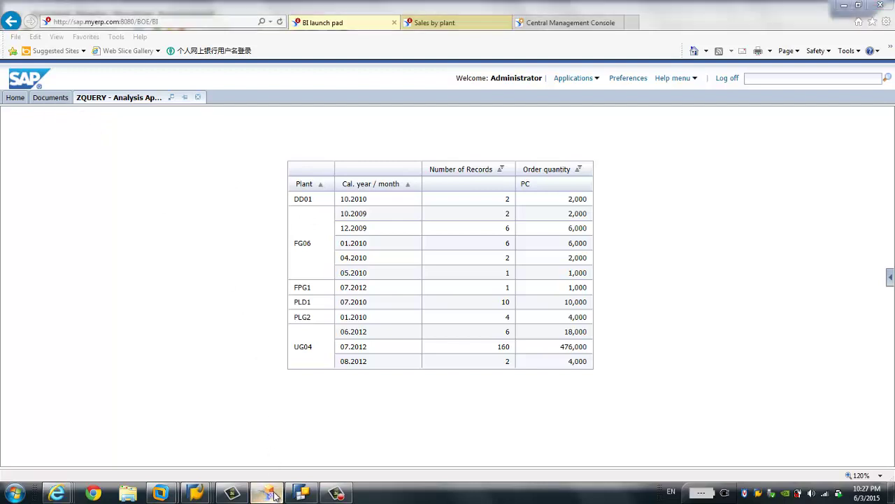